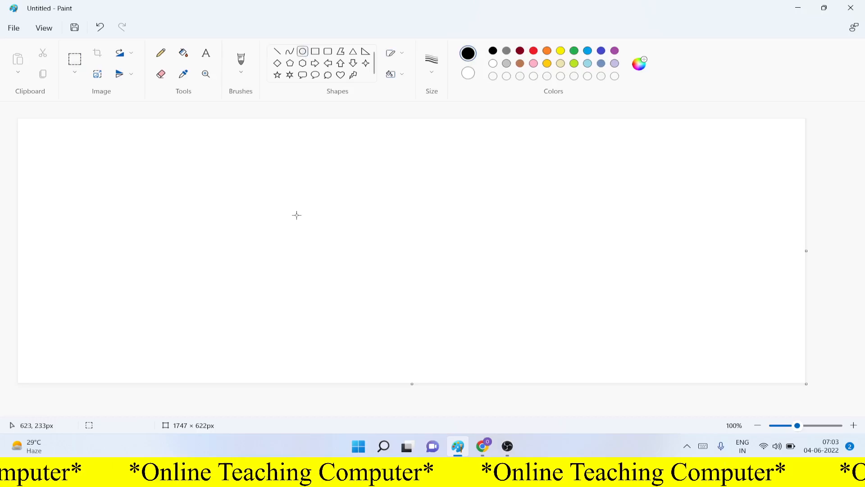
# Draw a tall oval about 297 × 361 px for the turtle's shell and set its outline thickness to 3px
pyautogui.moveTo(289, 184); pyautogui.dragTo(422, 333)
pyautogui.click(432, 63)
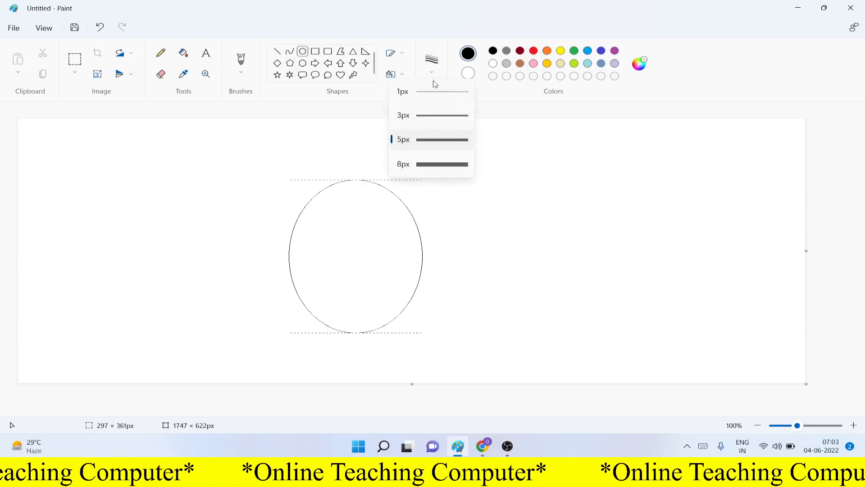
pyautogui.click(438, 117)
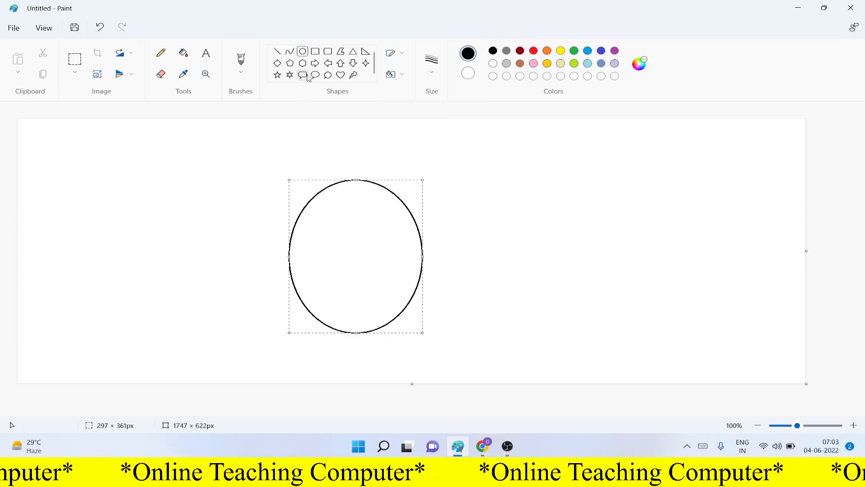
# Draw a second oval inside the shell and resize it to about 283 × 343 px, leaving a narrow rim all round
pyautogui.moveTo(309, 186); pyautogui.dragTo(406, 327)
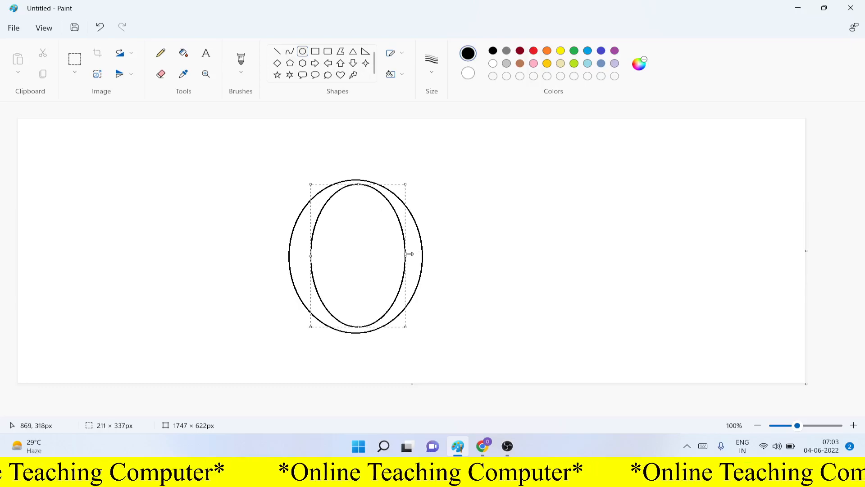
pyautogui.moveTo(406, 254); pyautogui.dragTo(416, 260)
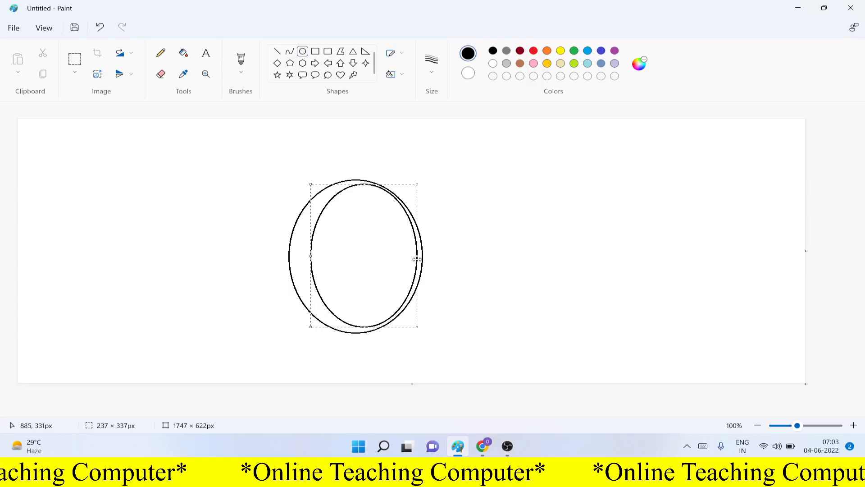
pyautogui.moveTo(311, 257); pyautogui.dragTo(292, 257)
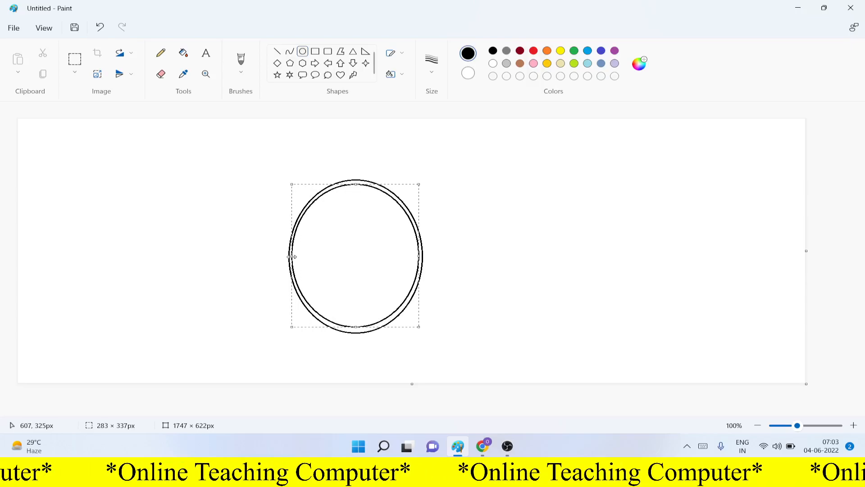
pyautogui.moveTo(355, 326); pyautogui.dragTo(356, 329)
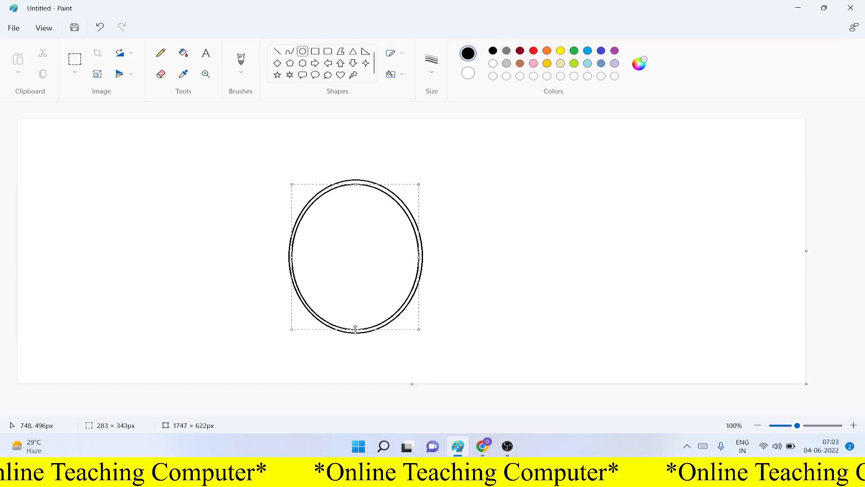
# Draw a narrow oval about 100 × 180 px for the head and place it on the blank canvas right of the shell
pyautogui.click(305, 54)
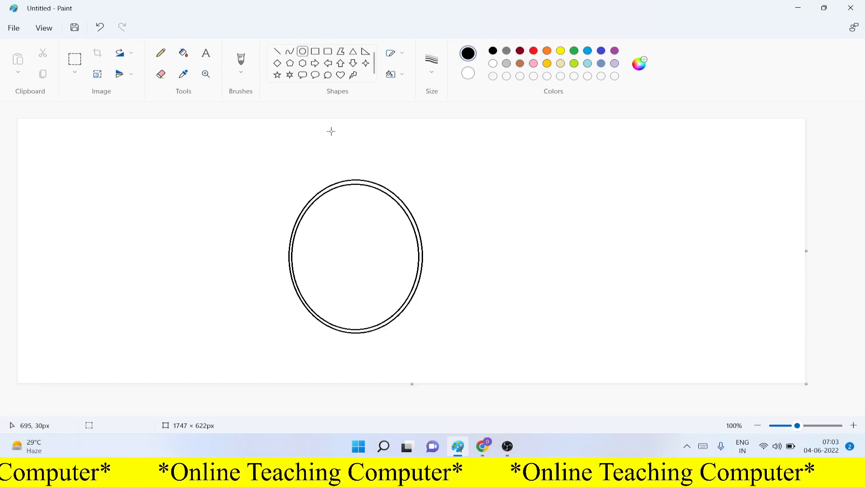
pyautogui.moveTo(331, 132); pyautogui.dragTo(380, 205)
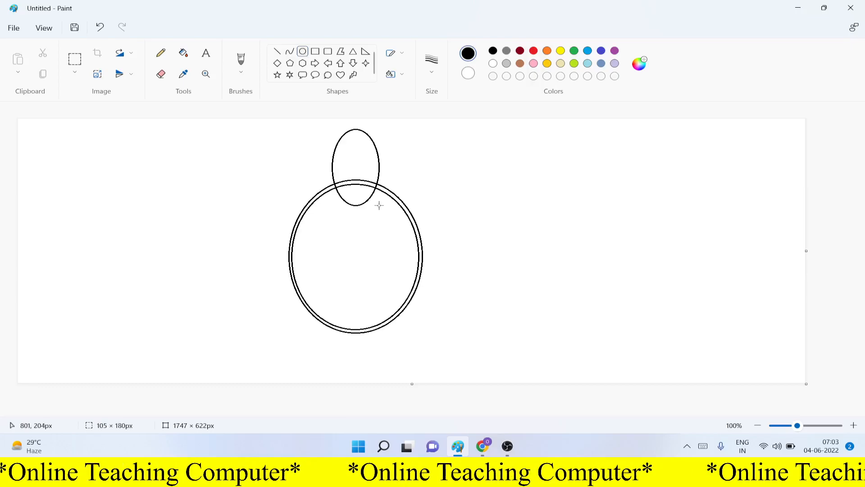
pyautogui.moveTo(380, 205); pyautogui.dragTo(377, 206)
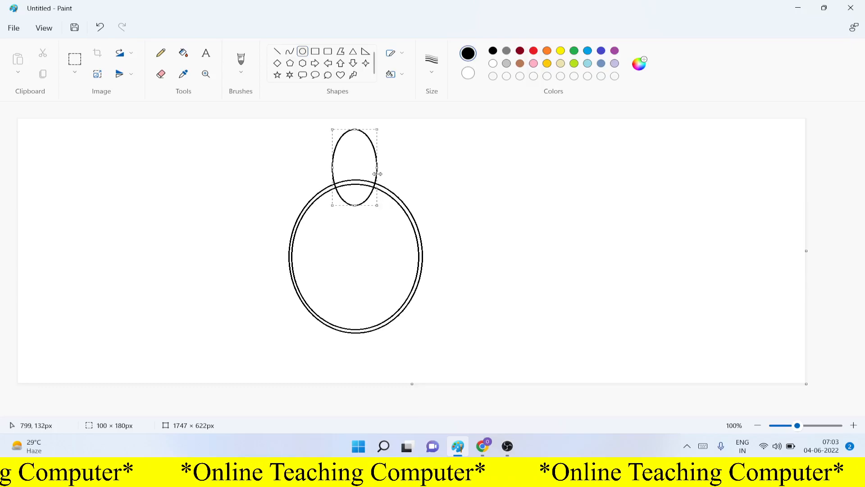
pyautogui.moveTo(378, 174); pyautogui.dragTo(497, 173)
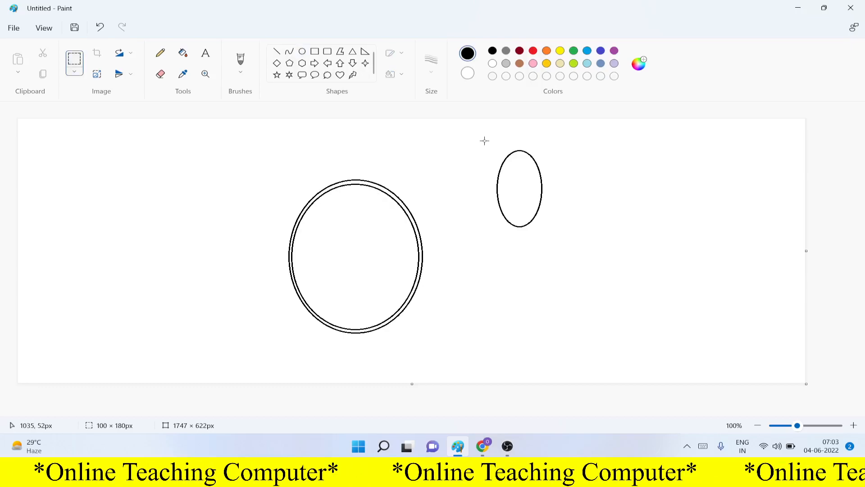
# Move the upper part of the head oval onto the shell's top edge, using a transparent selection so the outlines join
pyautogui.moveTo(485, 141); pyautogui.dragTo(559, 211)
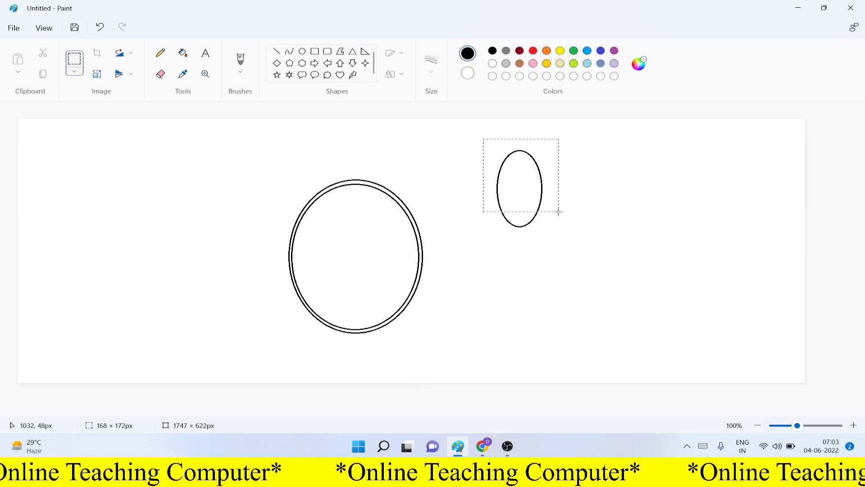
pyautogui.moveTo(559, 212); pyautogui.dragTo(564, 213)
pyautogui.moveTo(529, 187); pyautogui.dragTo(365, 162)
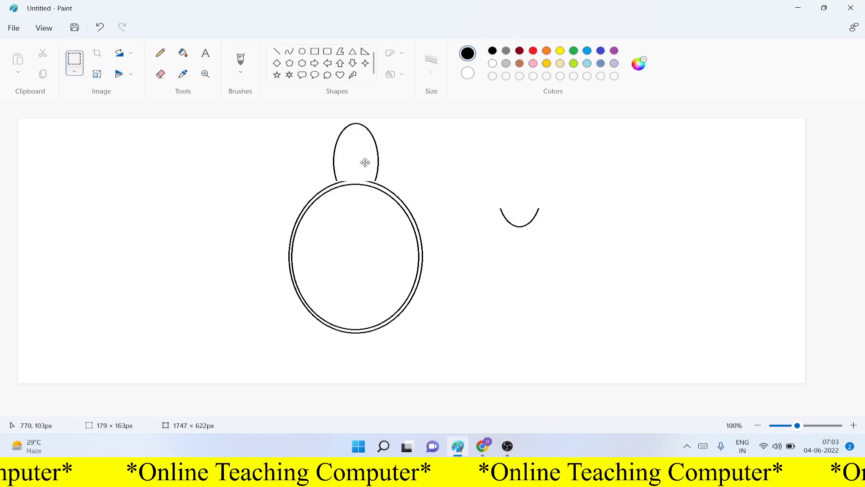
pyautogui.click(74, 72)
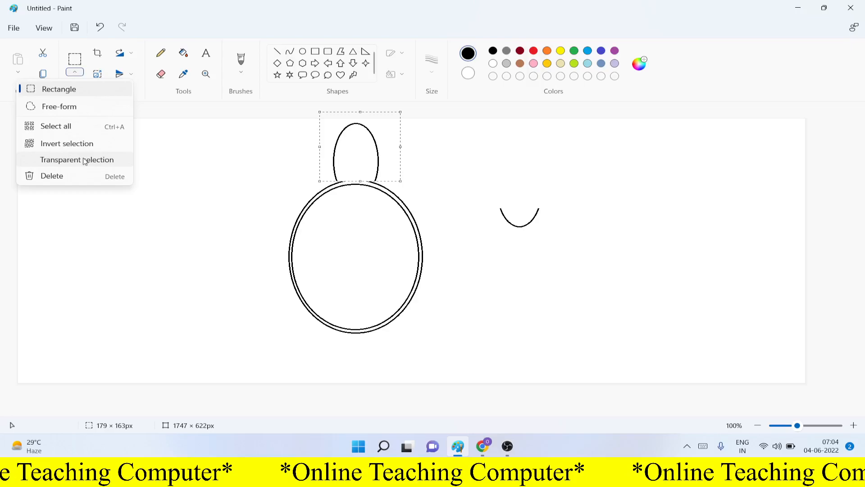
pyautogui.click(84, 160)
pyautogui.click(484, 189)
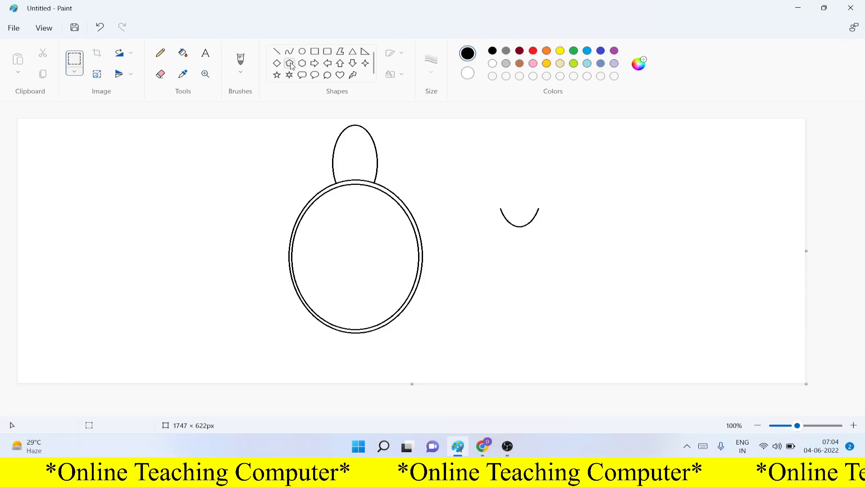
# Draw a small oval about 18 × 22 px on the left side of the head as an eye
pyautogui.click(302, 51)
pyautogui.moveTo(341, 146); pyautogui.dragTo(349, 156)
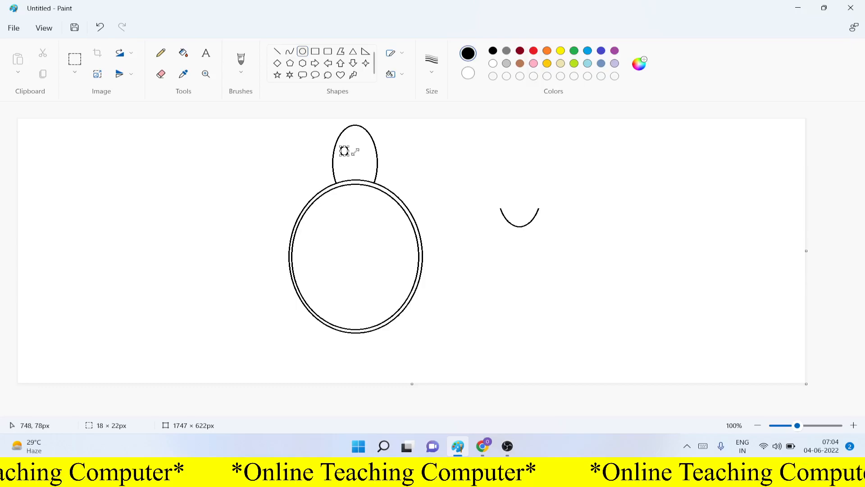
pyautogui.click(74, 59)
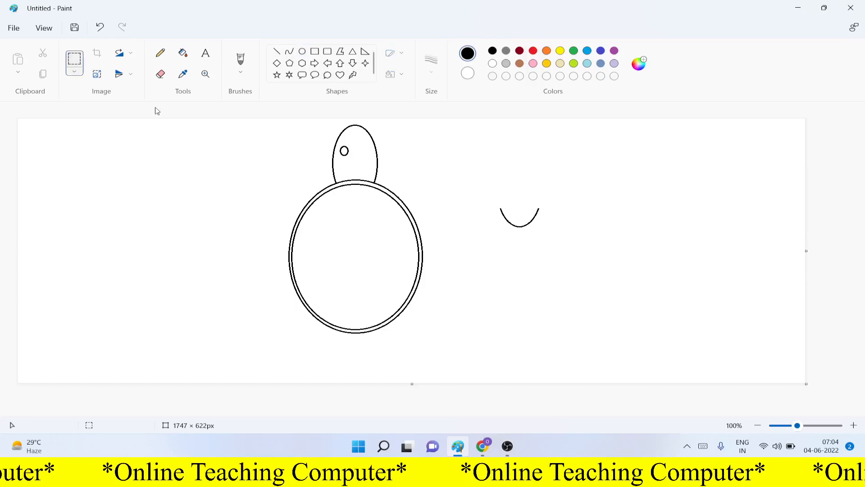
pyautogui.moveTo(338, 145); pyautogui.dragTo(350, 156)
pyautogui.click(419, 166)
# Draw a pupil about 13 × 14 px in the lower part of the eye and fill it with black
pyautogui.scroll(1, 419, 166)
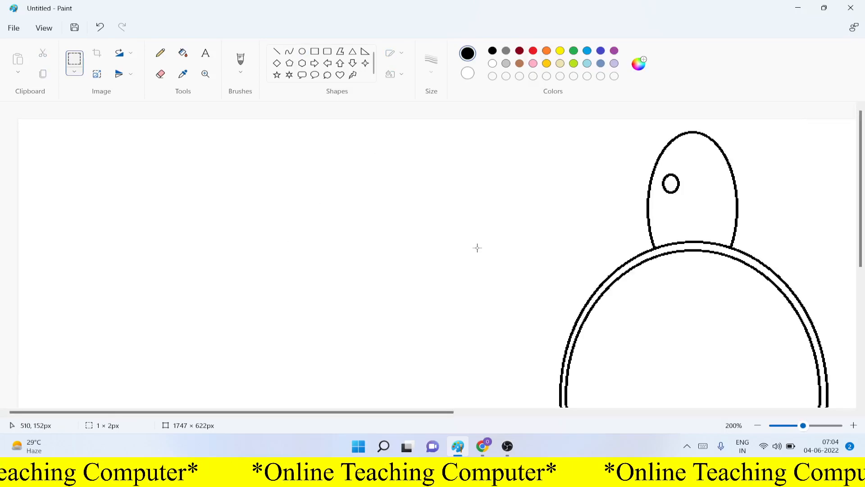
pyautogui.moveTo(445, 412); pyautogui.dragTo(586, 413)
pyautogui.scroll(1, 296, 297)
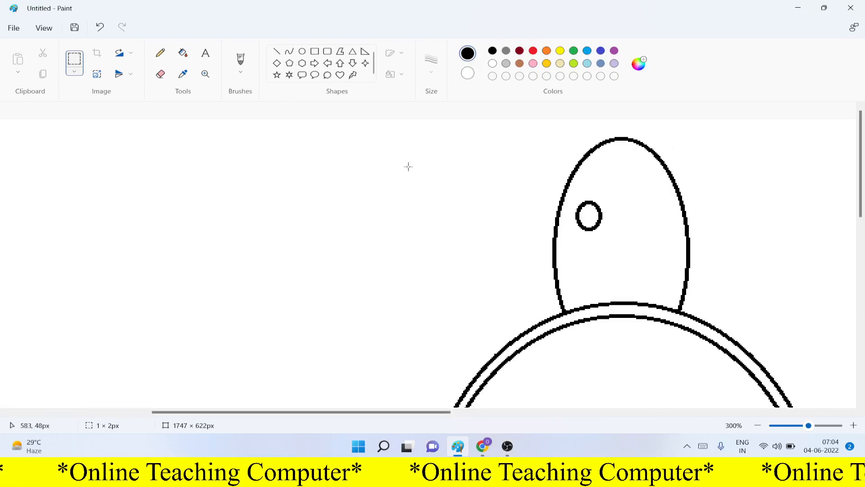
pyautogui.click(302, 51)
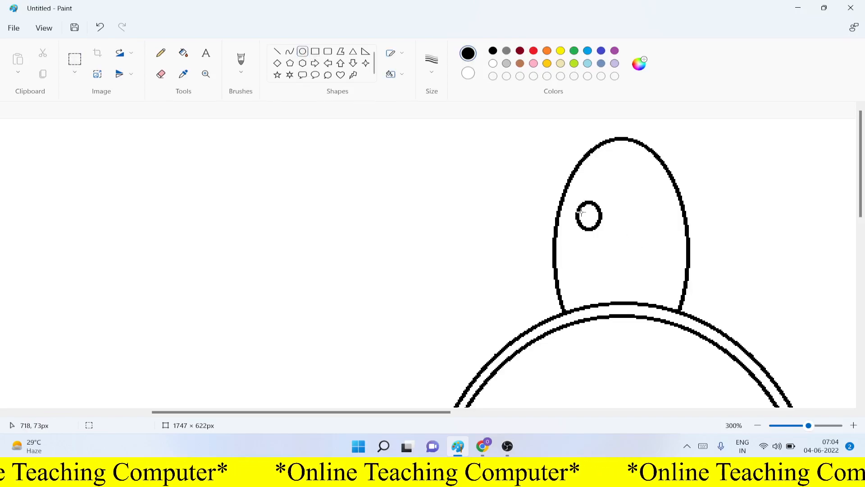
pyautogui.moveTo(581, 211); pyautogui.dragTo(595, 229)
pyautogui.click(183, 53)
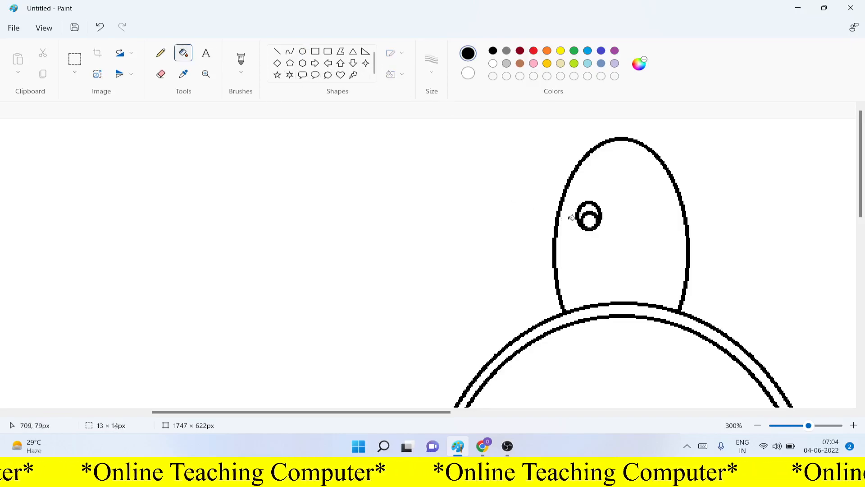
pyautogui.click(589, 220)
# Duplicate the finished eye and place the copy on the right side of the head
pyautogui.click(74, 59)
pyautogui.moveTo(573, 196); pyautogui.dragTo(657, 217)
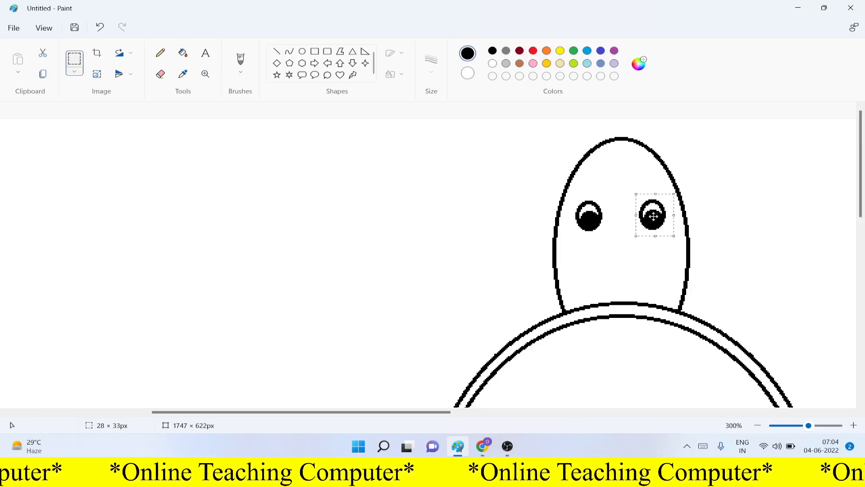
pyautogui.scroll(-3, 380, 214)
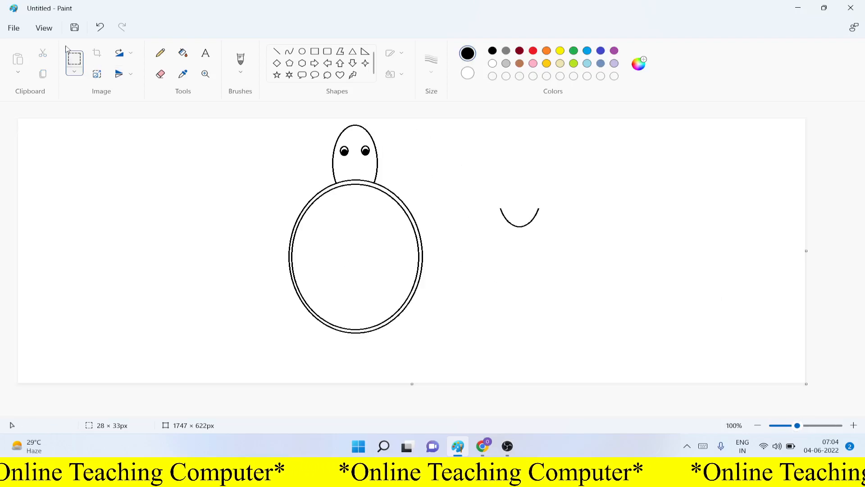
# Draw a hexagon about 146 × 188 px and centre it inside the shell
pyautogui.click(303, 67)
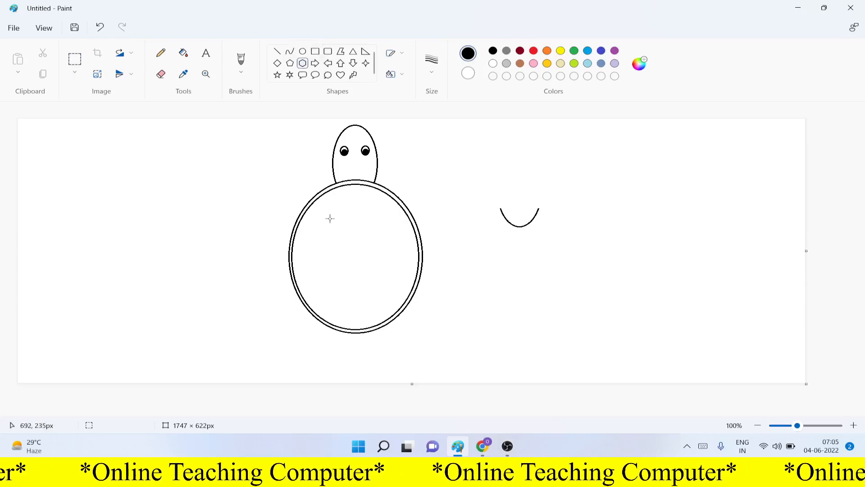
pyautogui.moveTo(329, 217); pyautogui.dragTo(388, 298)
pyautogui.moveTo(366, 256); pyautogui.dragTo(386, 251)
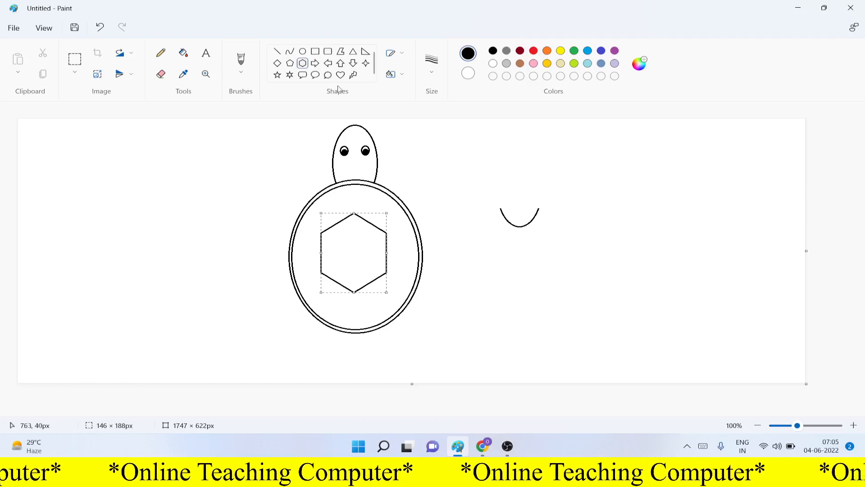
# Draw straight lines from all six hexagon corners to the shell's inner oval, redoing the lower-left line
pyautogui.click(277, 51)
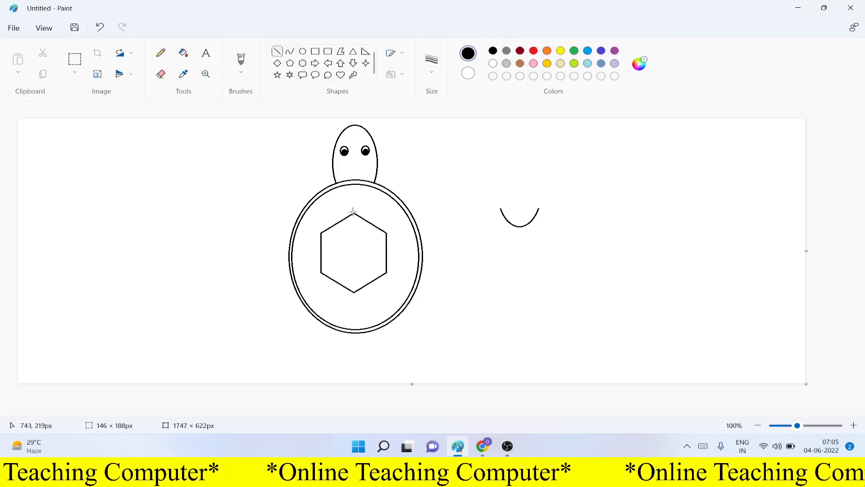
pyautogui.moveTo(353, 211); pyautogui.dragTo(352, 182)
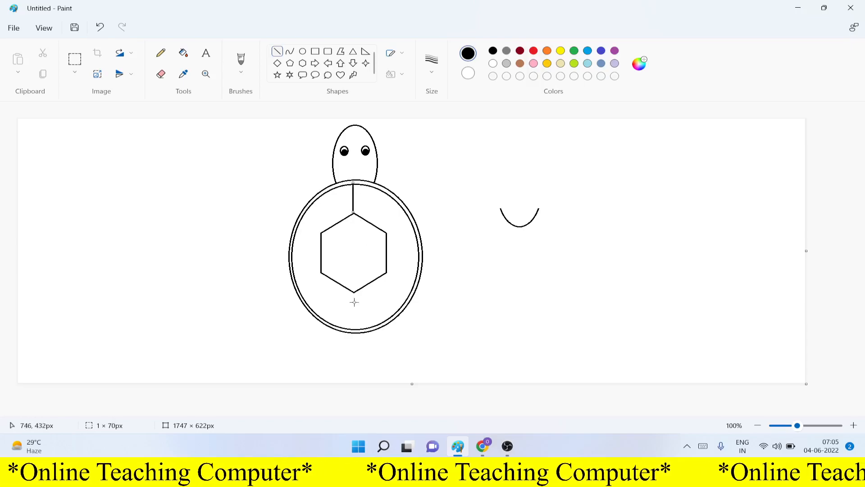
pyautogui.moveTo(355, 292); pyautogui.dragTo(354, 329)
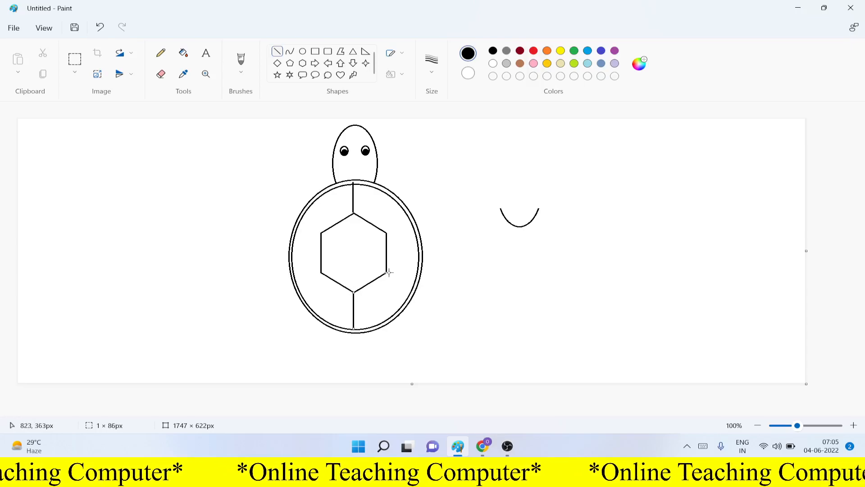
pyautogui.moveTo(386, 273); pyautogui.dragTo(410, 295)
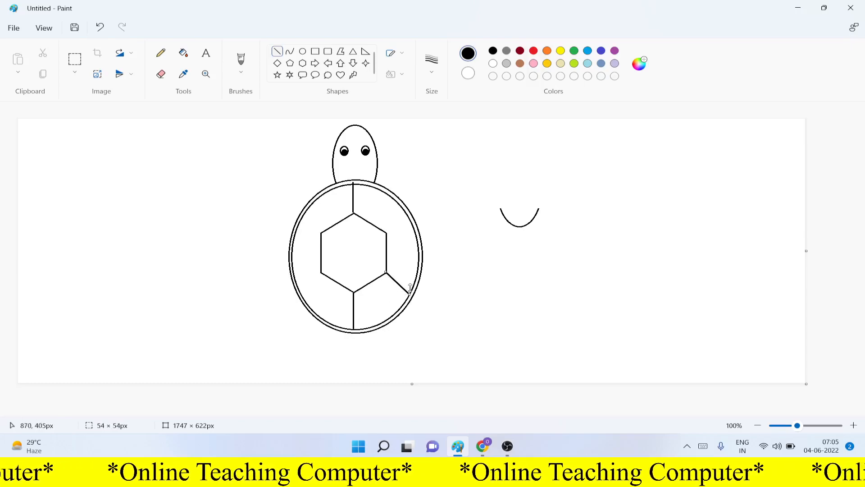
pyautogui.moveTo(387, 232); pyautogui.dragTo(411, 220)
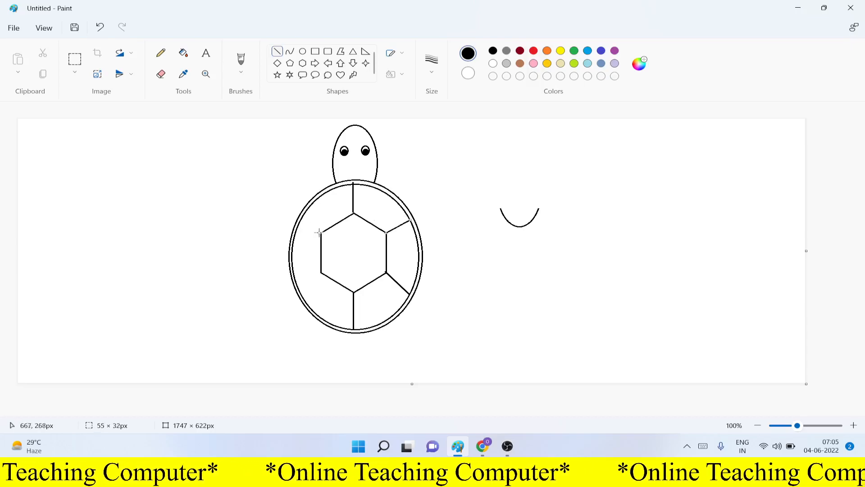
pyautogui.moveTo(321, 233); pyautogui.dragTo(304, 215)
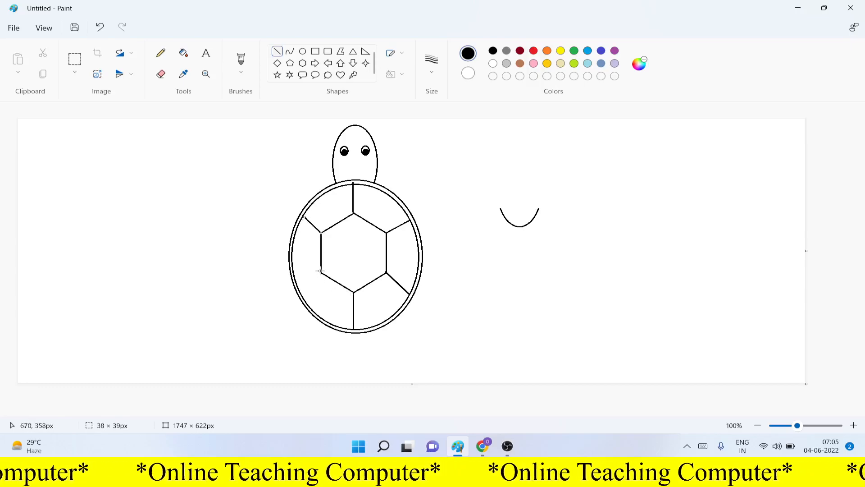
pyautogui.moveTo(321, 271); pyautogui.dragTo(297, 288)
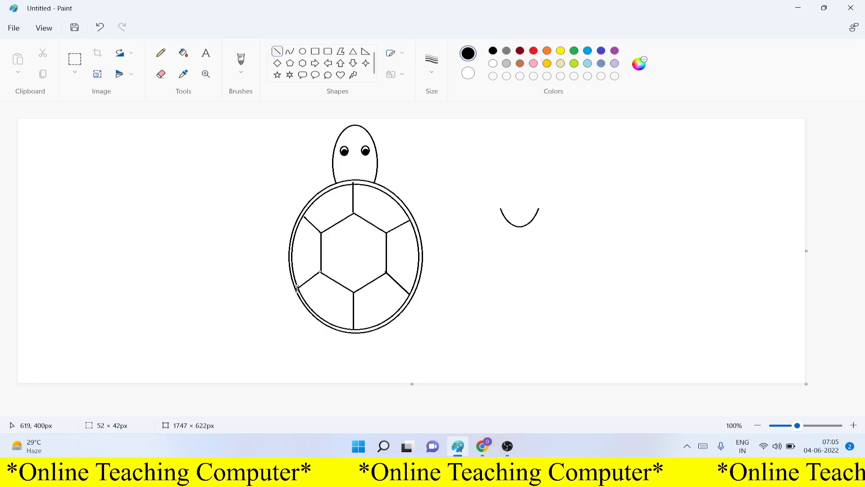
pyautogui.hotkey('ctrl', 'z')
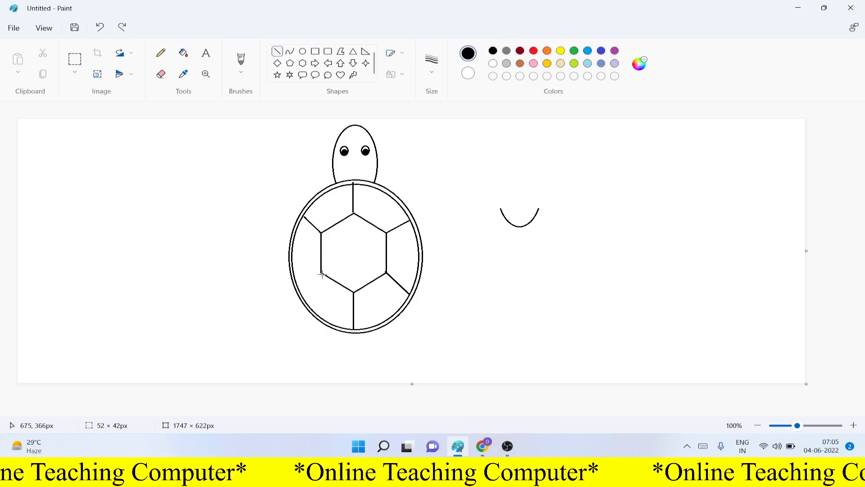
pyautogui.moveTo(321, 272); pyautogui.dragTo(298, 288)
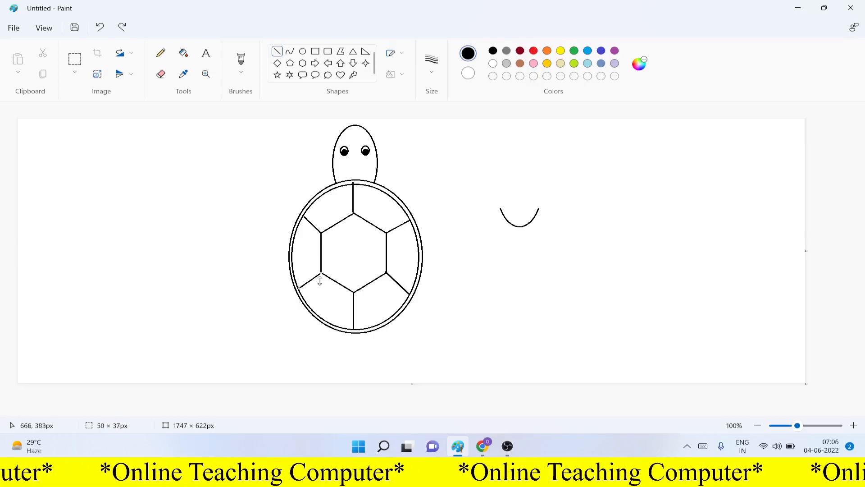
# Draw a curved front flipper on the upper-right edge of the shell with the Curve tool, about 90 × 127 px
pyautogui.click(291, 52)
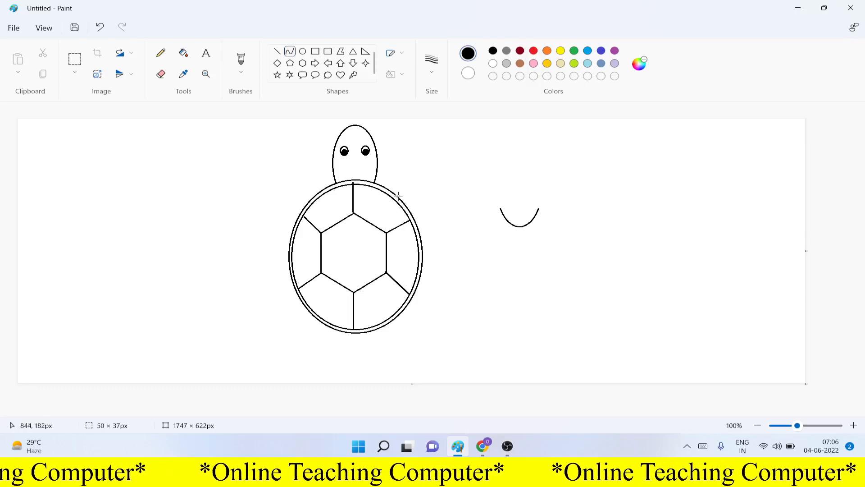
pyautogui.moveTo(396, 195); pyautogui.dragTo(435, 191)
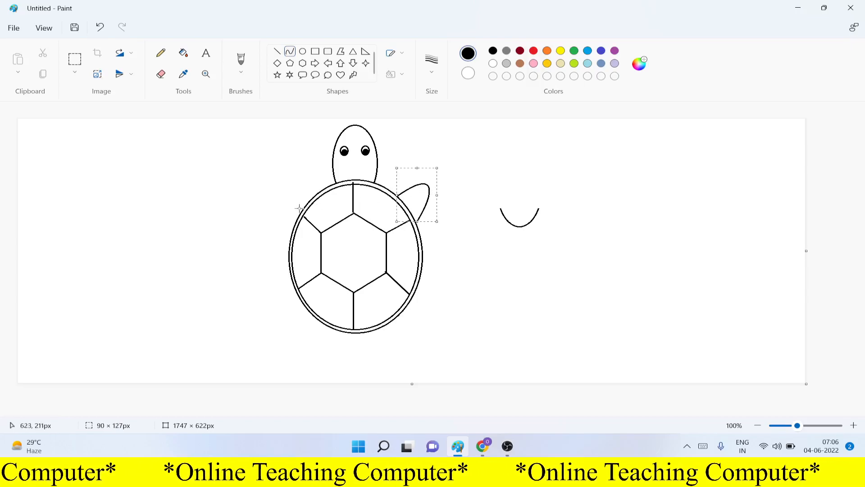
# Draw a curved front flipper on the shell's upper-left edge, about 85 × 106 px, redoing the first attempt
pyautogui.moveTo(306, 203); pyautogui.dragTo(290, 236)
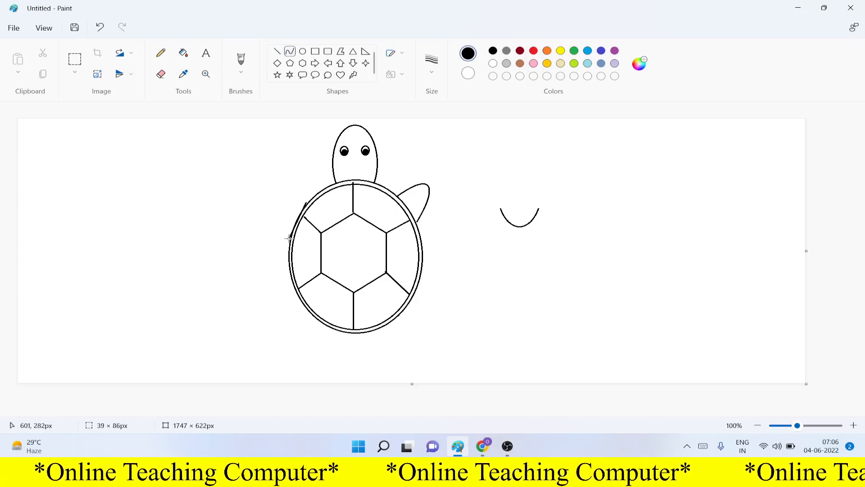
pyautogui.hotkey('ctrl', 'z')
pyautogui.moveTo(306, 204)
pyautogui.mouseDown()
pyautogui.moveTo(289, 235)
pyautogui.moveTo(294, 220)
pyautogui.moveTo(281, 194)
pyautogui.moveTo(271, 191)
pyautogui.moveTo(269, 208)
pyautogui.moveTo(267, 201)
pyautogui.mouseUp()
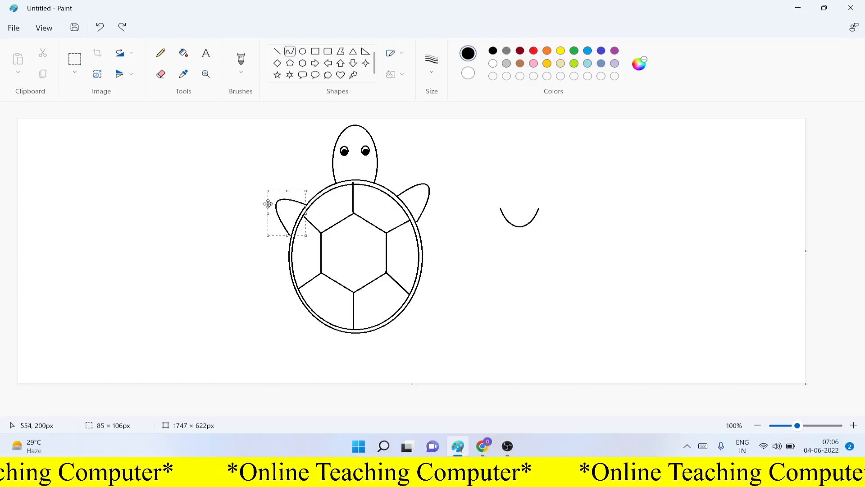
pyautogui.click(265, 305)
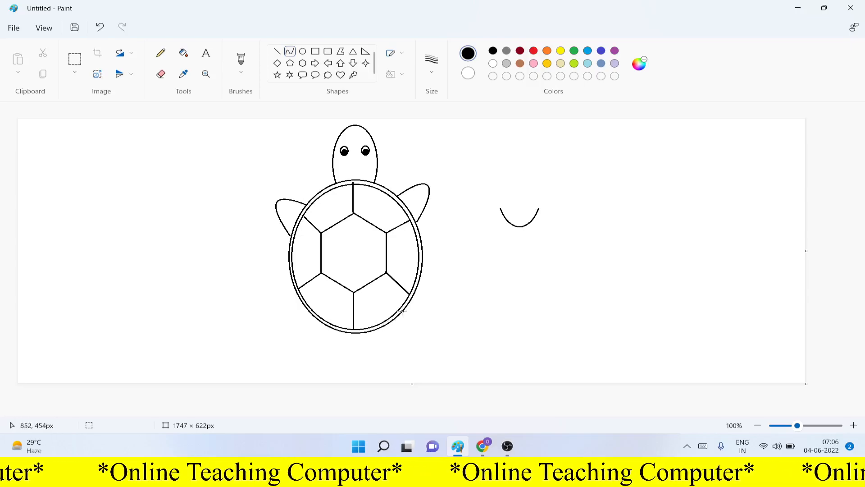
# Draw a curved rear flipper on the shell's lower-right edge, about 112 × 120 px, replacing a first attempt that is undone
pyautogui.moveTo(401, 314)
pyautogui.mouseDown()
pyautogui.moveTo(417, 283)
pyautogui.moveTo(411, 303)
pyautogui.moveTo(447, 318)
pyautogui.moveTo(427, 315)
pyautogui.moveTo(444, 314)
pyautogui.moveTo(448, 303)
pyautogui.moveTo(456, 312)
pyautogui.mouseUp()
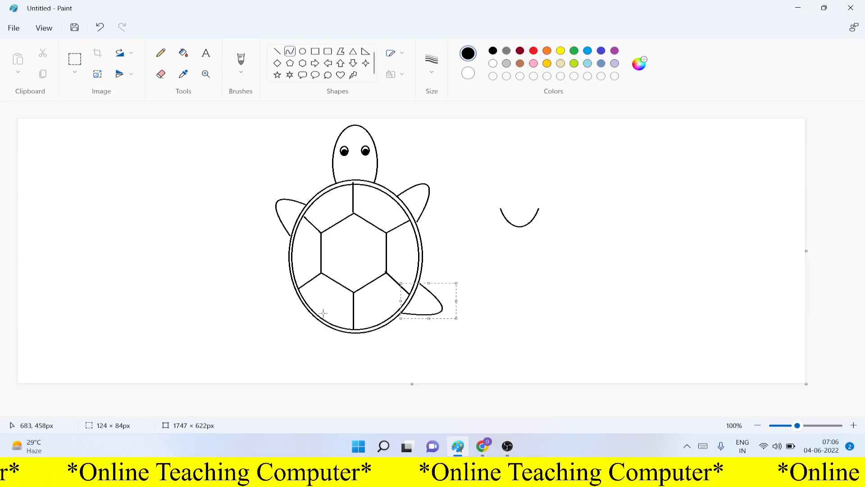
pyautogui.hotkey('ctrl', 'z')
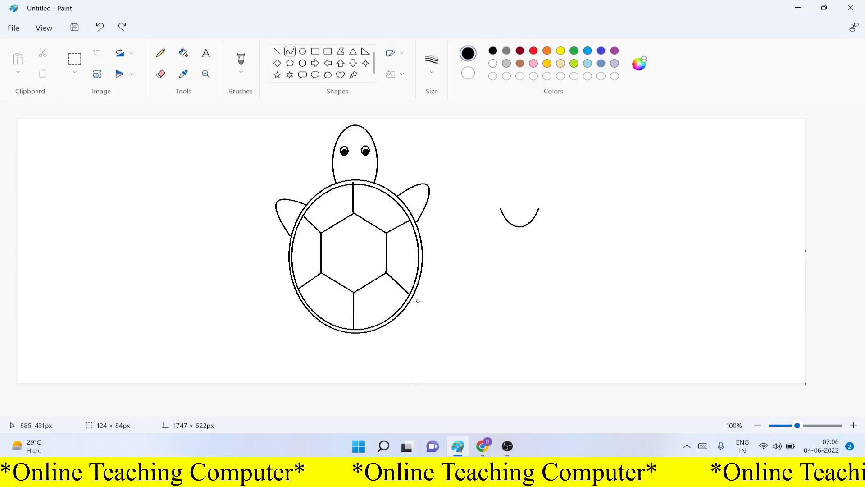
pyautogui.moveTo(416, 291); pyautogui.dragTo(446, 343)
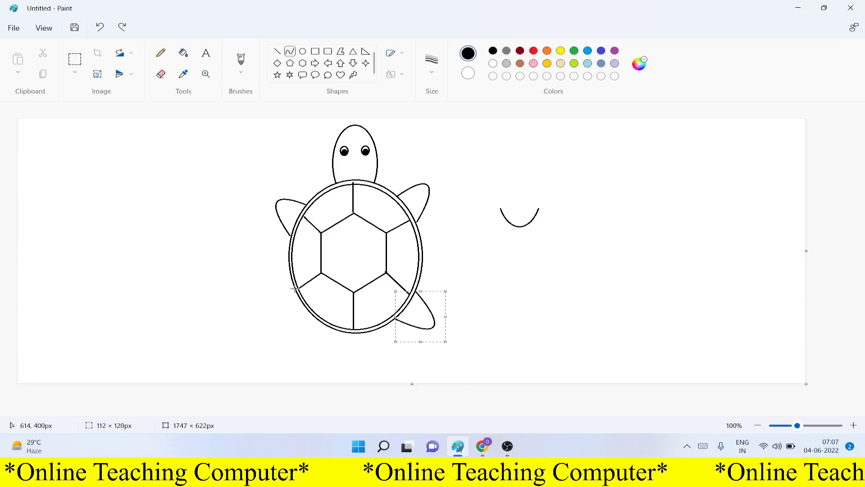
# Draw a matching curved rear flipper on the shell's lower-left edge, about 109 × 107 px
pyautogui.moveTo(295, 288)
pyautogui.mouseDown()
pyautogui.moveTo(320, 320)
pyautogui.moveTo(271, 334)
pyautogui.mouseUp()
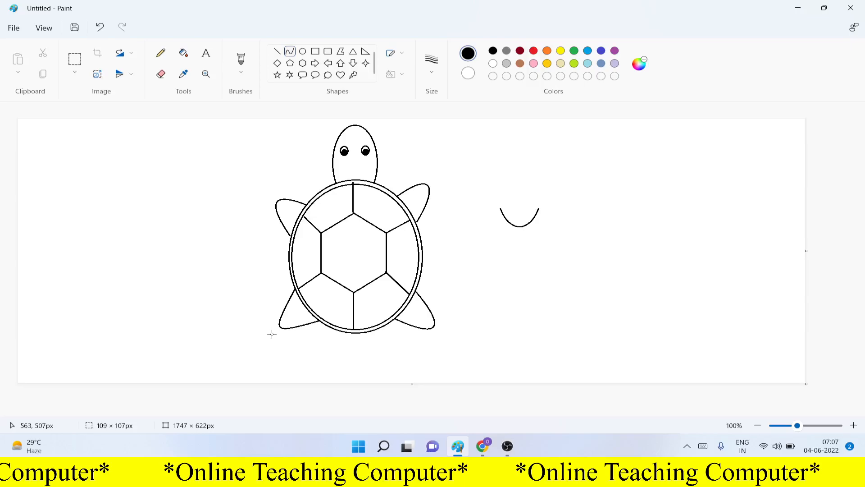
pyautogui.moveTo(272, 334); pyautogui.dragTo(273, 338)
pyautogui.click(445, 358)
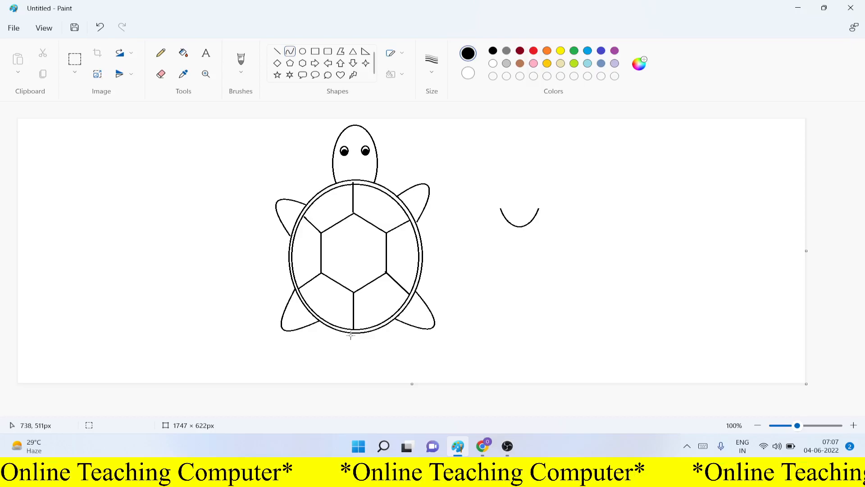
# Draw a pointed tail below the shell from two curves, about 31 × 69 px and 60 × 65 px, redoing the right-hand curve
pyautogui.moveTo(350, 336); pyautogui.dragTo(334, 361)
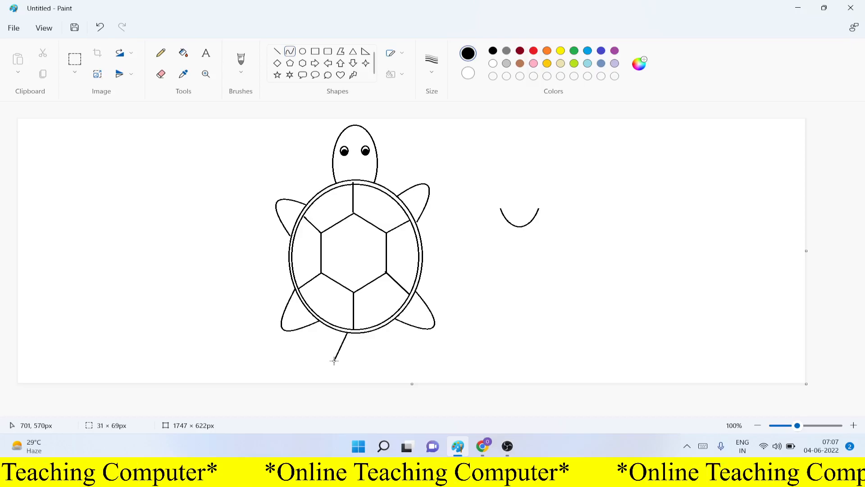
pyautogui.moveTo(334, 360); pyautogui.dragTo(345, 353)
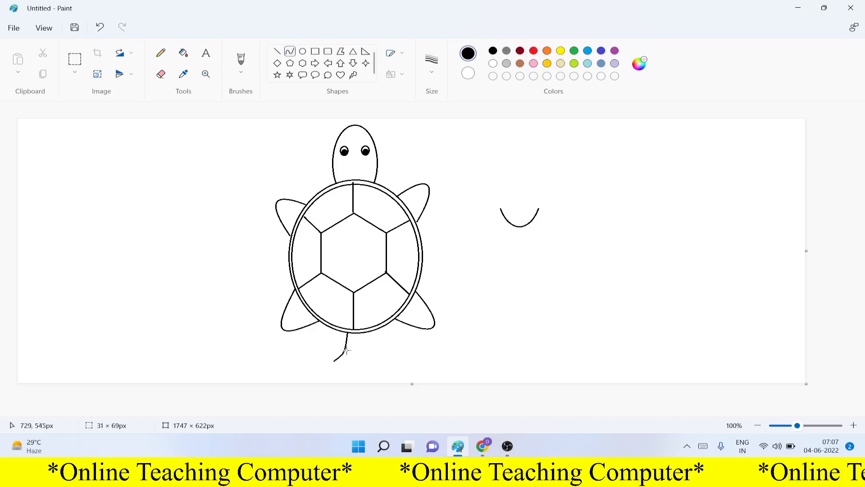
pyautogui.click(347, 350)
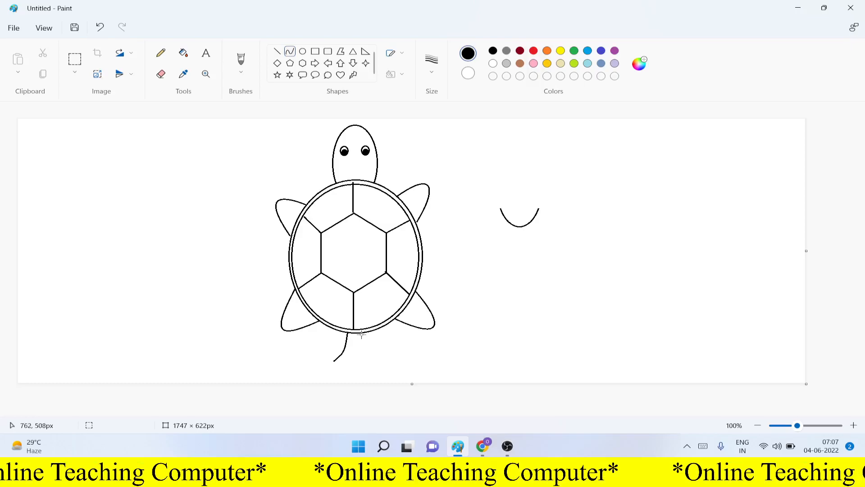
pyautogui.moveTo(362, 333); pyautogui.dragTo(335, 360)
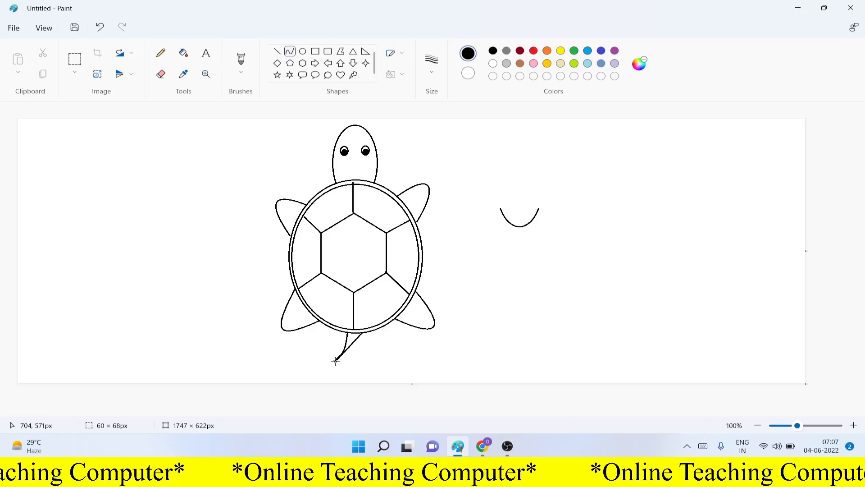
pyautogui.click(369, 349)
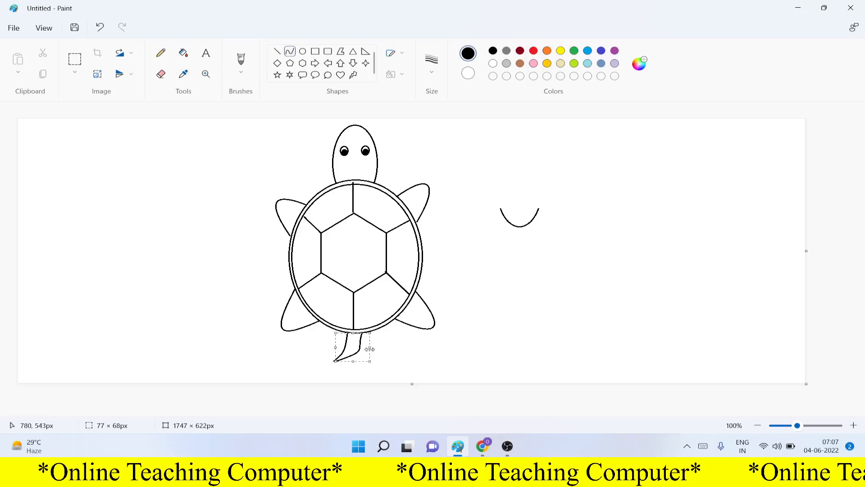
pyautogui.hotkey('ctrl', 'z')
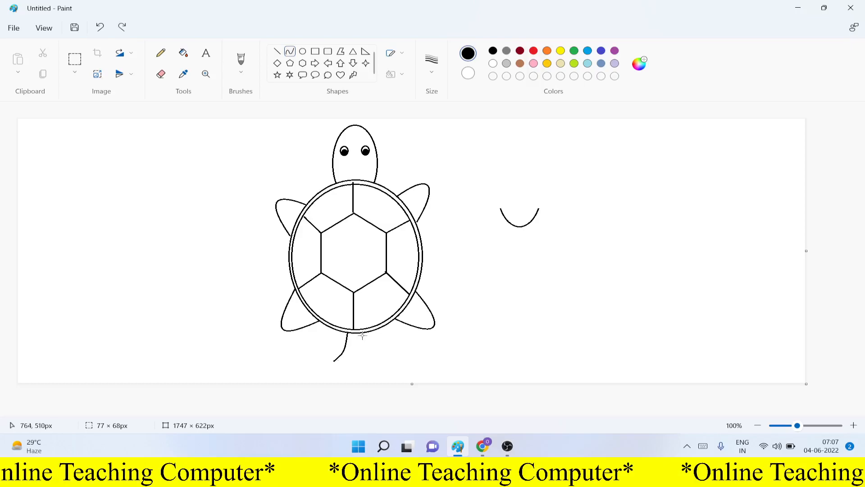
pyautogui.moveTo(362, 335); pyautogui.dragTo(358, 353)
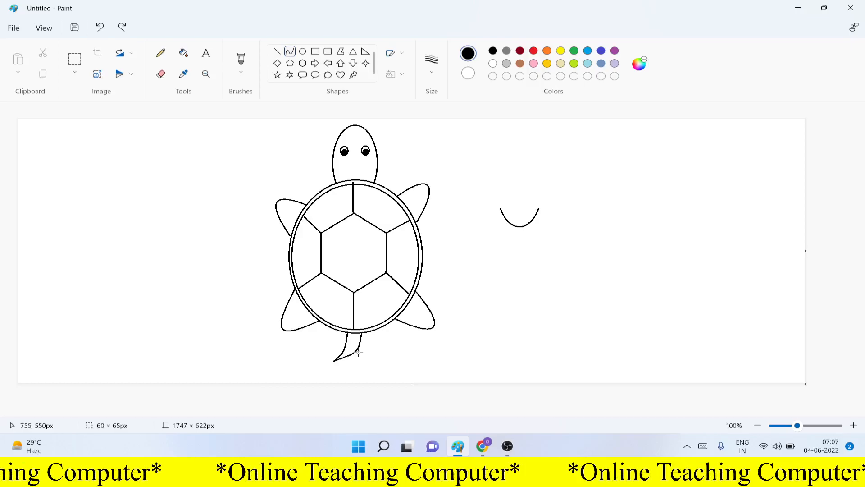
pyautogui.click(358, 353)
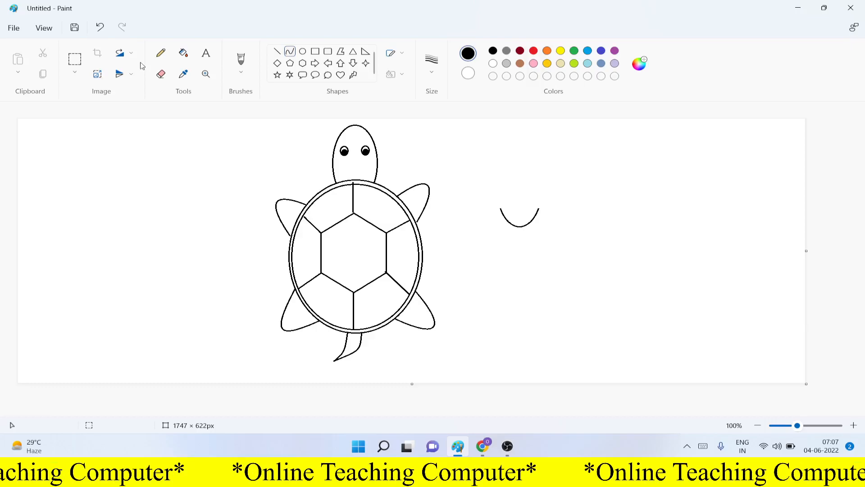
# Select the stray curve on the empty canvas beside the turtle and delete it
pyautogui.click(75, 59)
pyautogui.moveTo(491, 186); pyautogui.dragTo(565, 264)
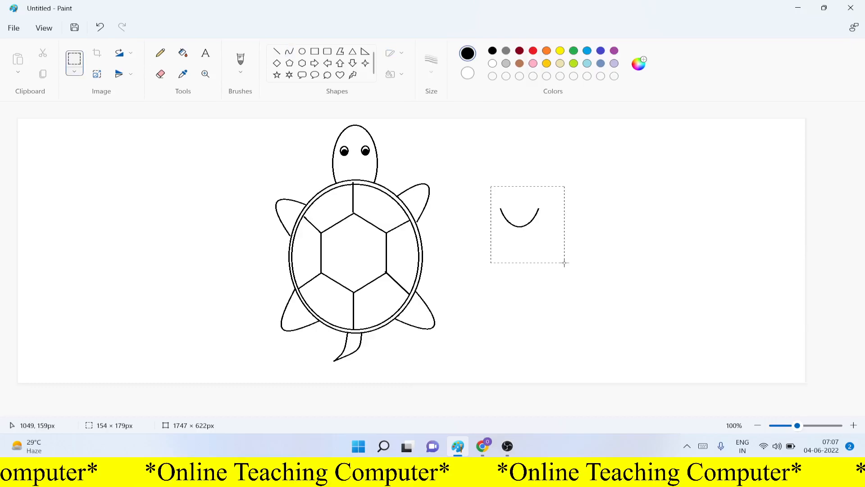
pyautogui.press('Delete')
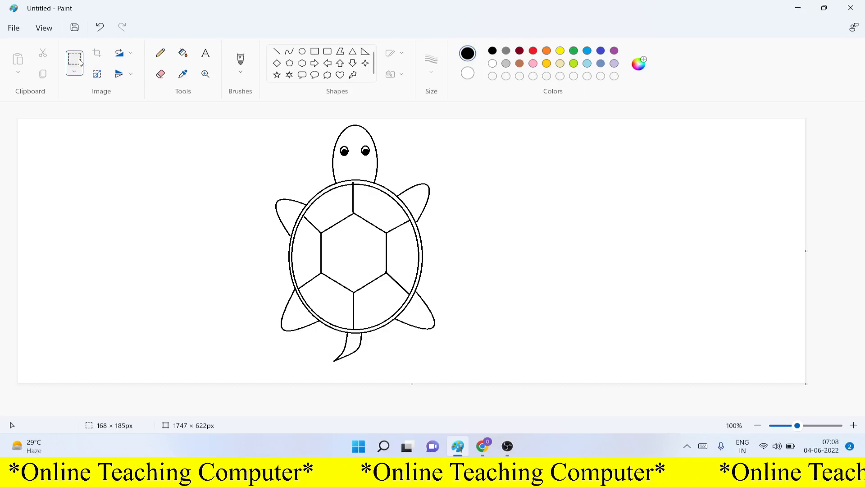
# Duplicate the whole turtle so three stand side by side, and touch up the outline gaps with the Pencil
pyautogui.moveTo(243, 123); pyautogui.dragTo(473, 368)
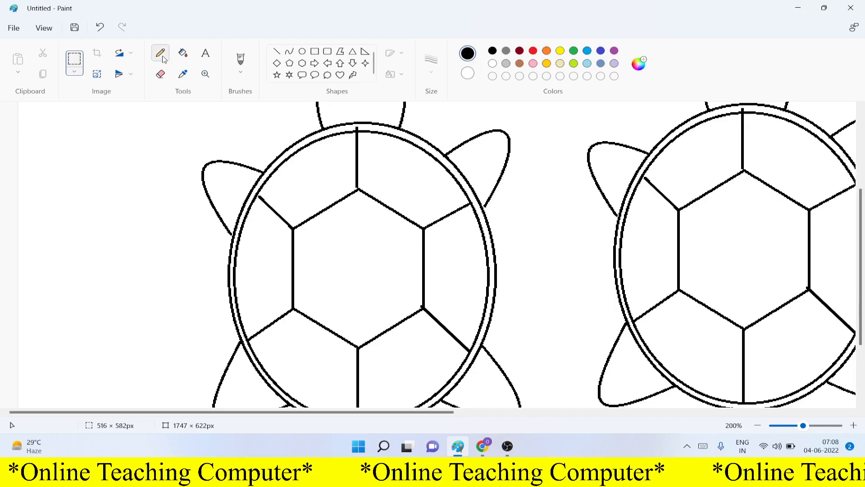
pyautogui.click(163, 57)
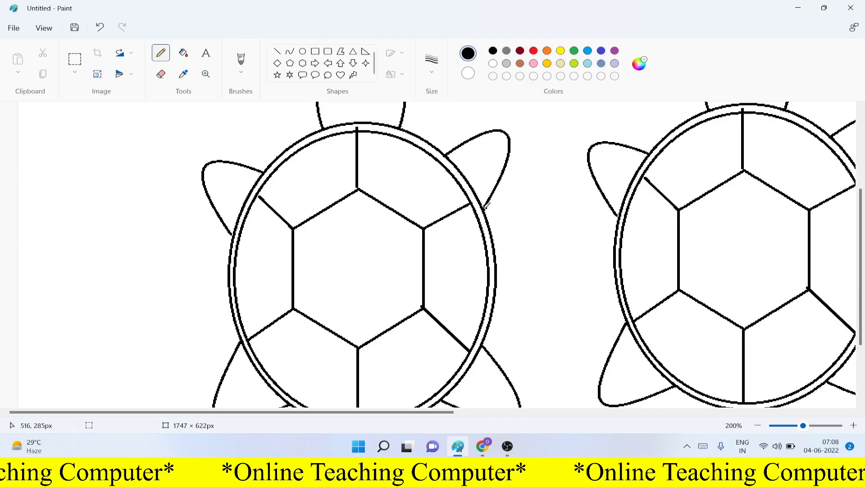
pyautogui.keyDown('ctrl'); pyautogui.scroll(1, 488, 205); pyautogui.keyUp('ctrl')
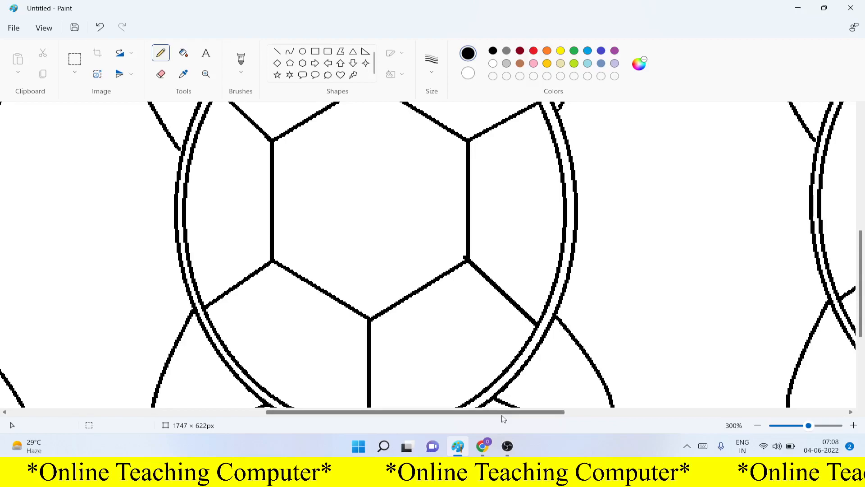
pyautogui.moveTo(503, 419); pyautogui.dragTo(635, 417)
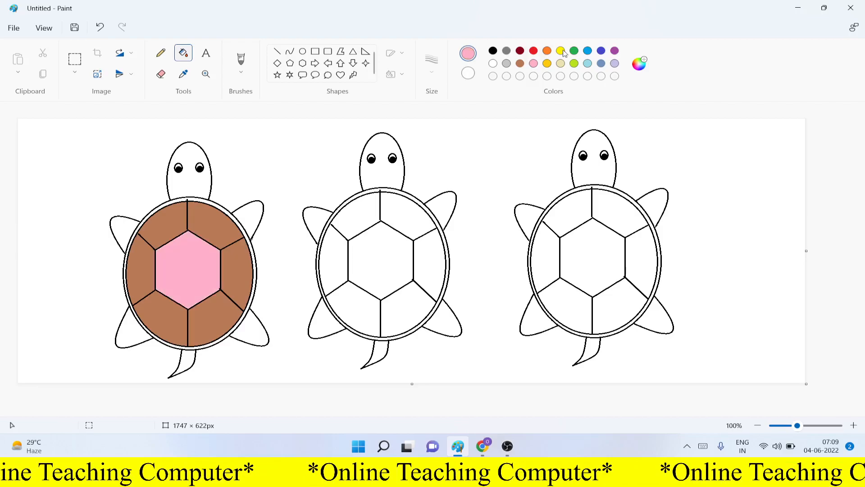
# Fill the left turtle's shell rim with gold and its flippers, tail and head with green
pyautogui.click(547, 64)
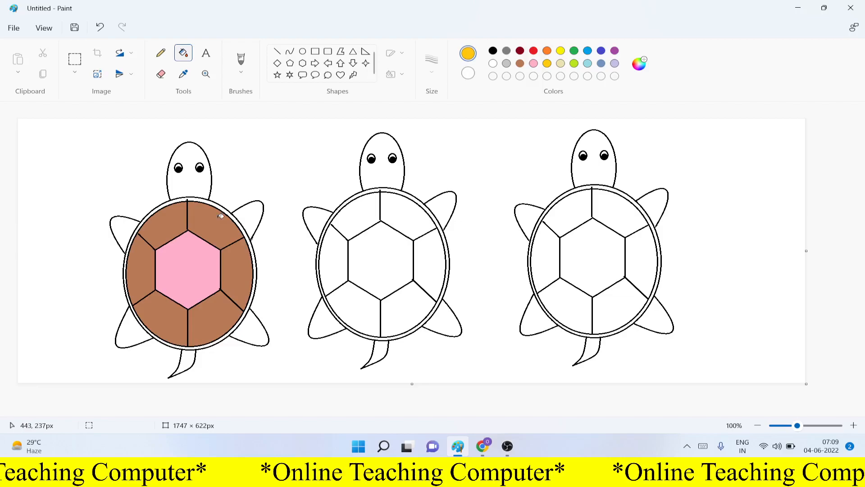
pyautogui.click(225, 208)
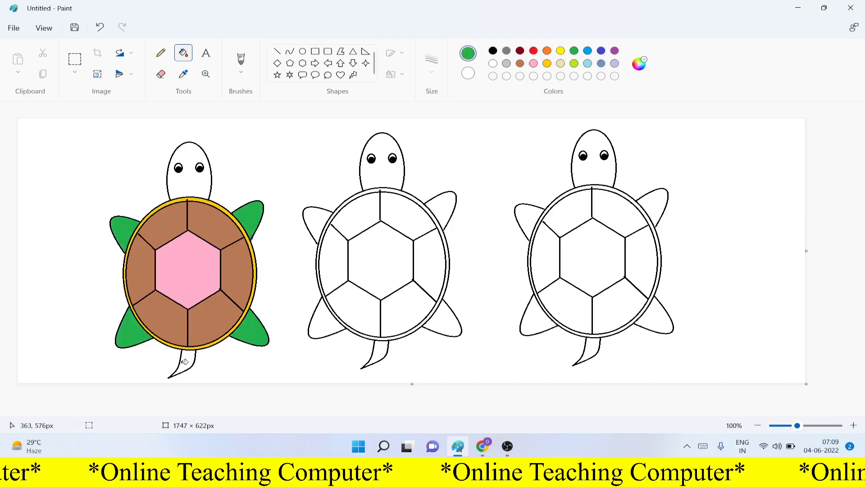
pyautogui.click(185, 361)
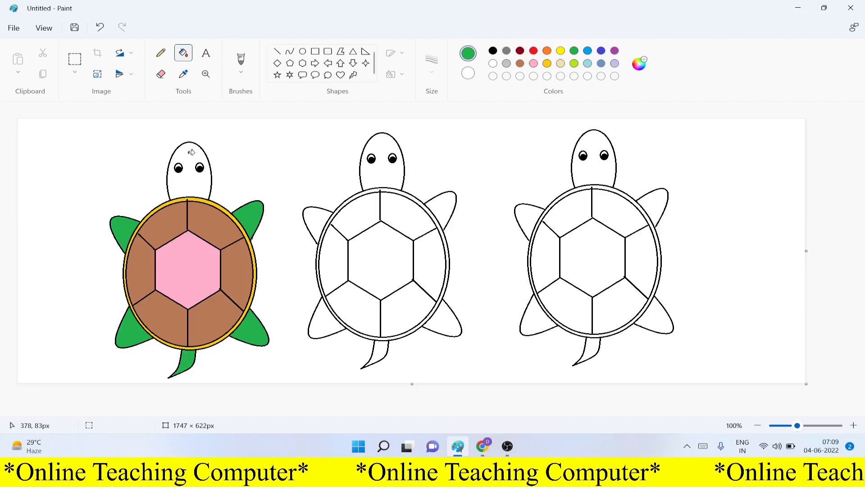
pyautogui.click(191, 152)
# Fill the right turtle's shell panels and hexagon with green, and its head, flippers, tail and shell rim with lime
pyautogui.click(599, 211)
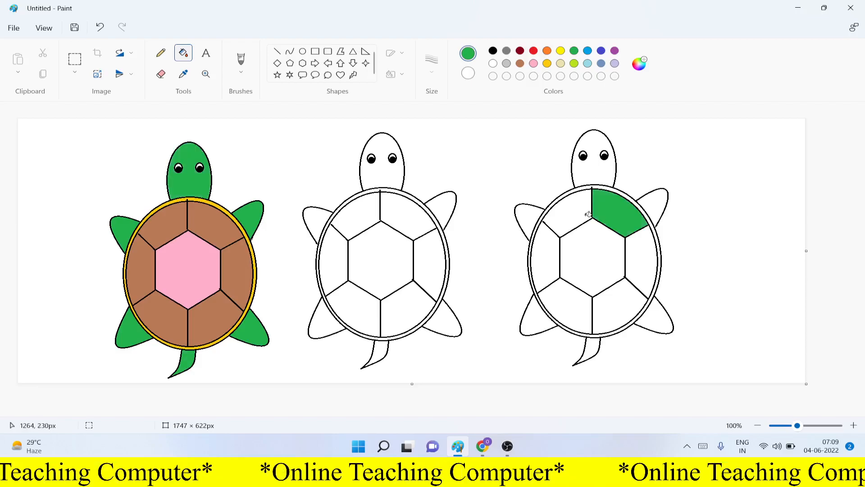
pyautogui.click(581, 211)
pyautogui.click(545, 257)
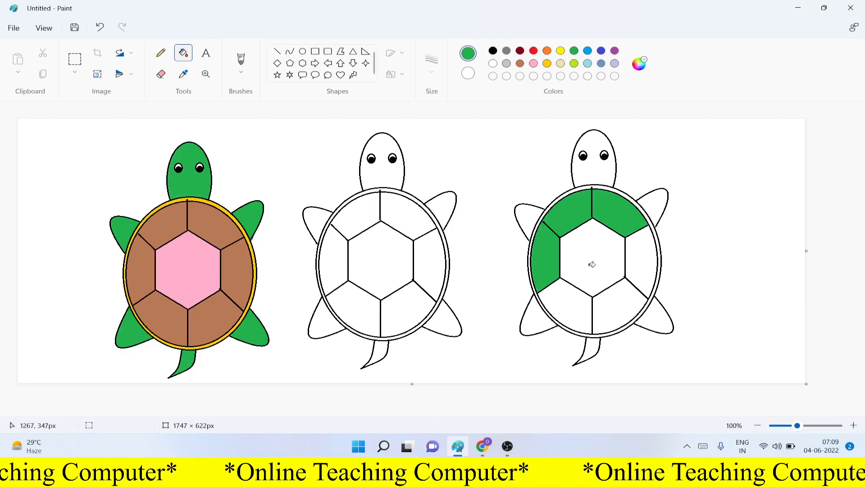
pyautogui.click(592, 264)
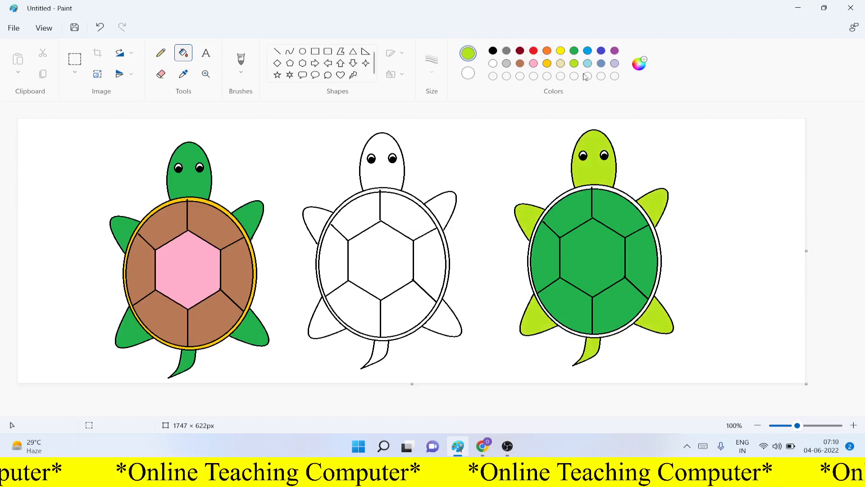
pyautogui.click(624, 192)
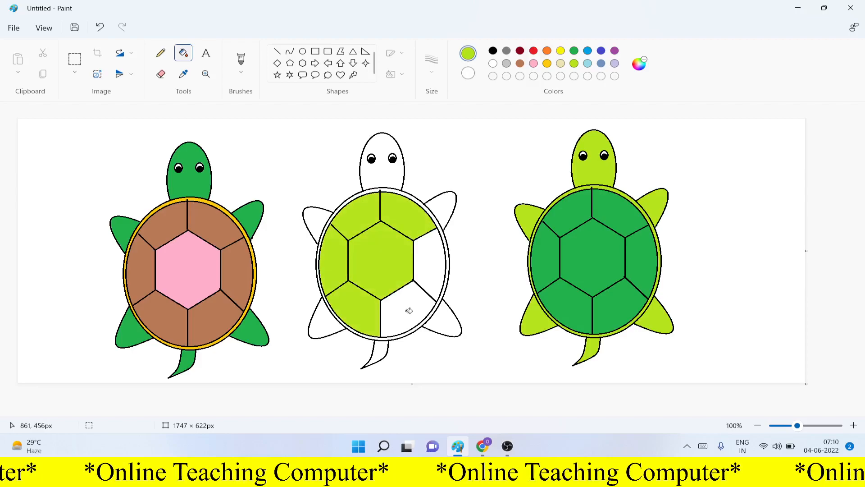
# Fill the middle turtle's remaining shell panels, flippers, tail, shell rim and head with lime
pyautogui.click(409, 310)
pyautogui.click(429, 261)
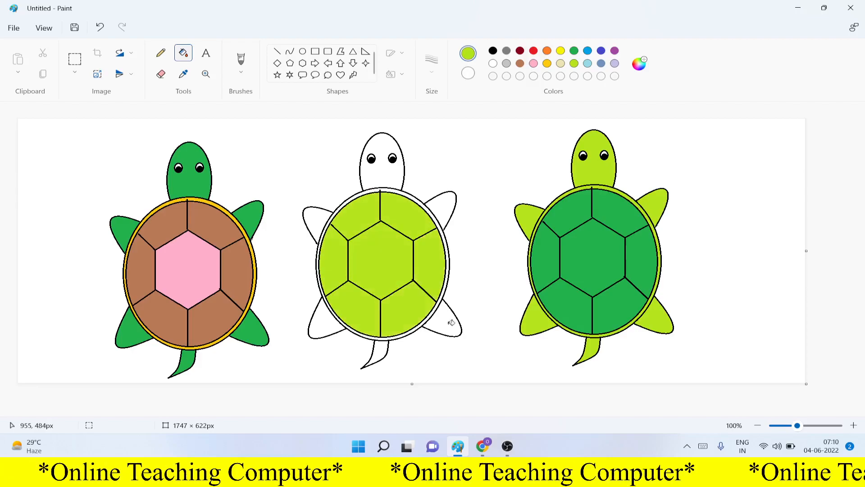
pyautogui.click(451, 323)
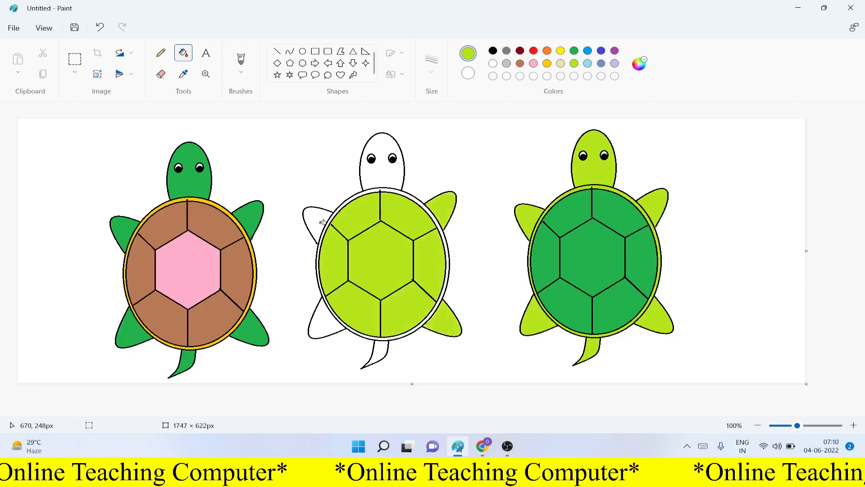
pyautogui.click(441, 209)
pyautogui.click(315, 222)
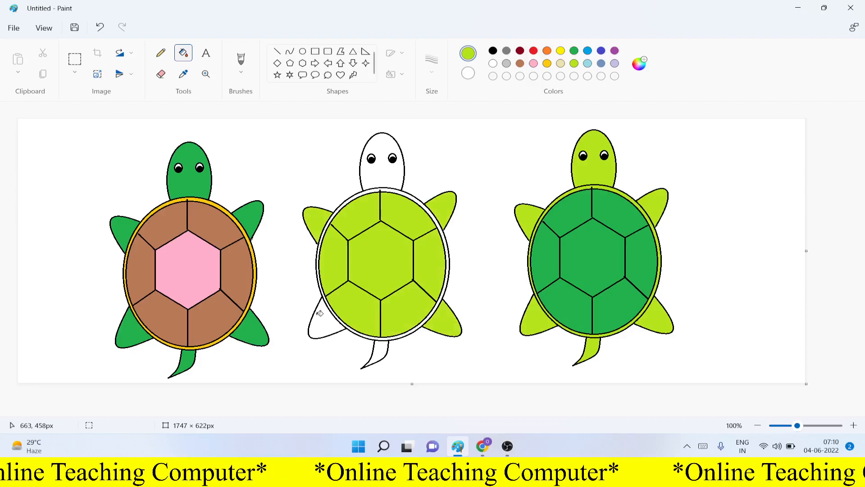
pyautogui.click(320, 312)
pyautogui.click(377, 351)
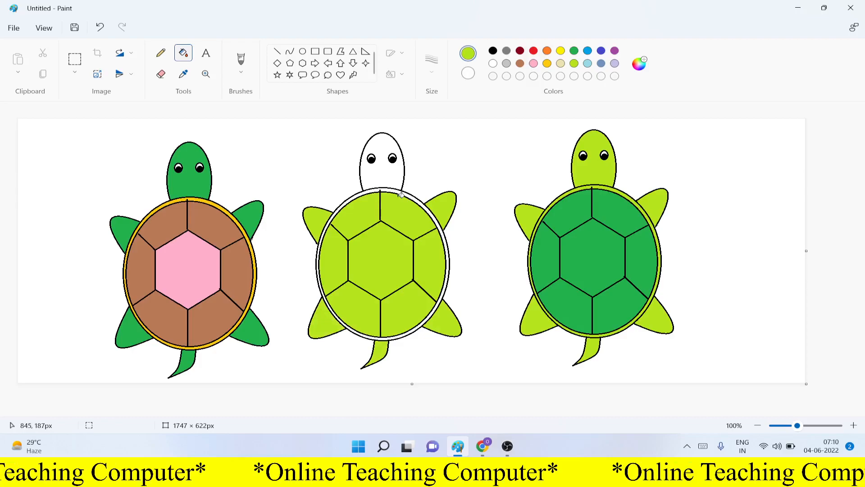
pyautogui.click(402, 195)
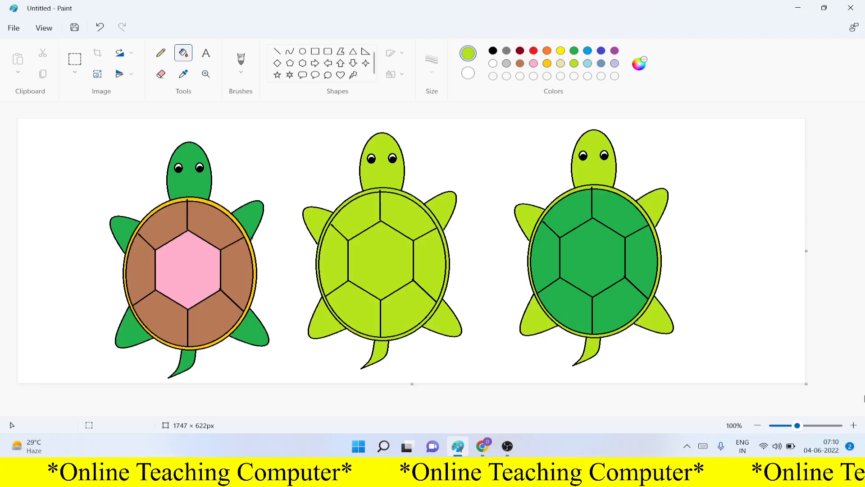
# Start a new picture without saving the current drawing, and paste in the captured full-screen screenshot of the three turtles
pyautogui.hotkey('ctrl', 'n')
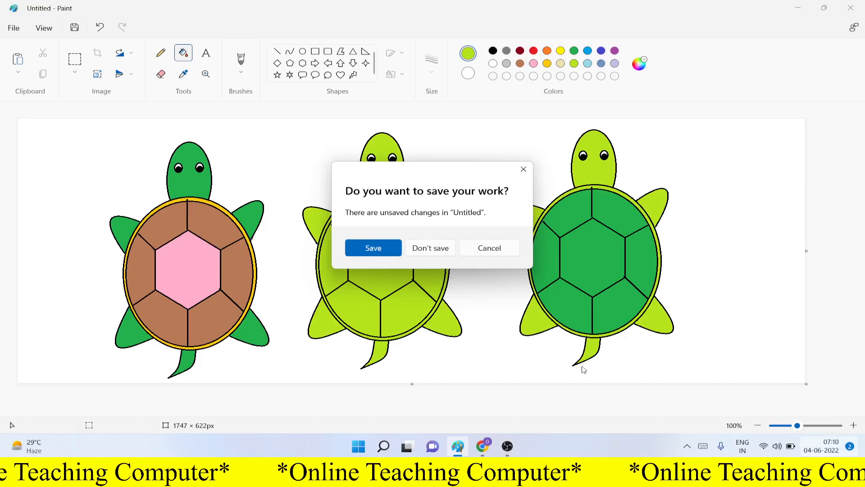
pyautogui.click(432, 246)
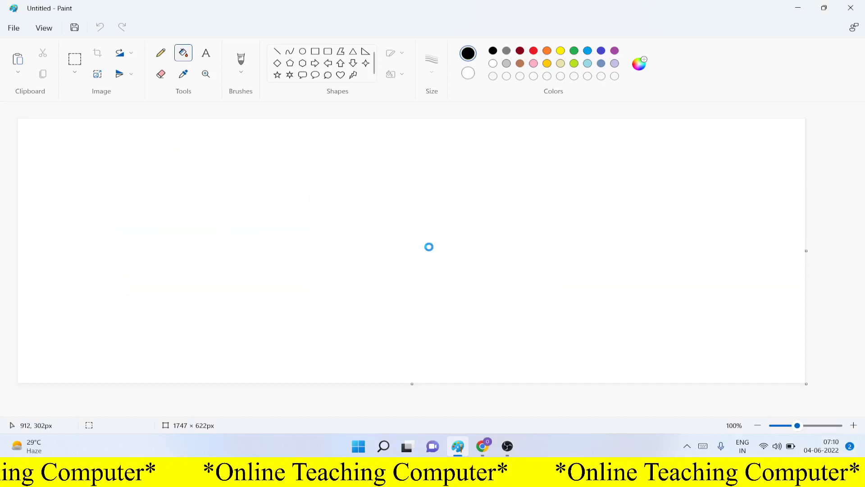
pyautogui.hotkey('ctrl', 'v')
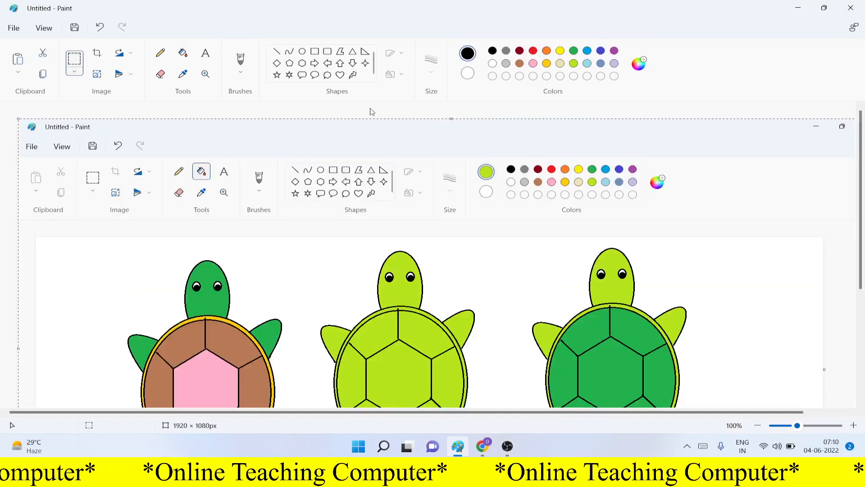
pyautogui.scroll(-5, 486, 293)
pyautogui.scroll(4, 485, 294)
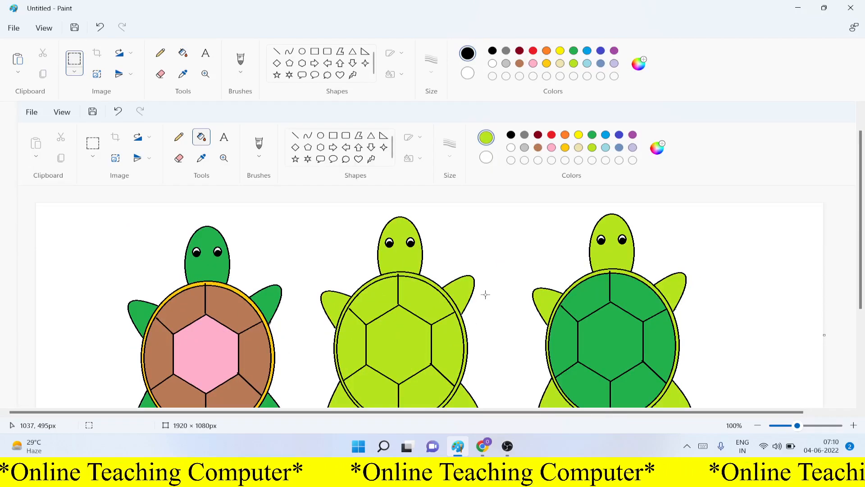
pyautogui.scroll(-5, 486, 293)
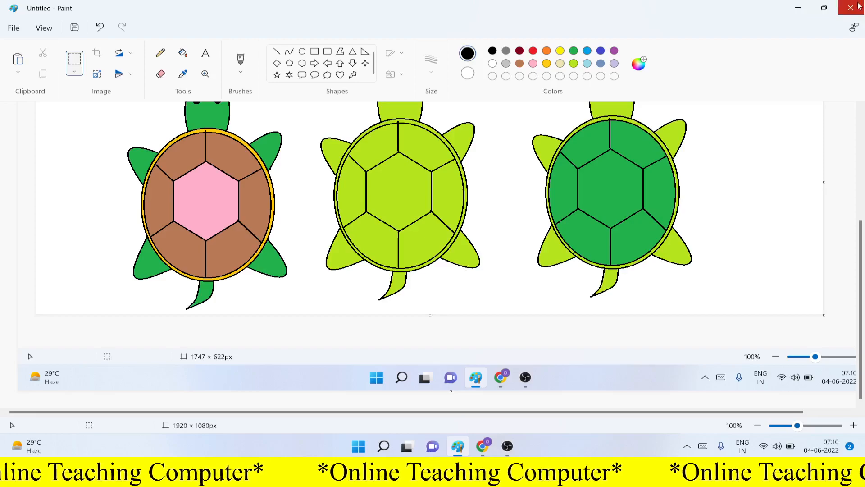
# Save the picture as a JPEG named kachbo on the Windows (G:) drive
pyautogui.click(17, 29)
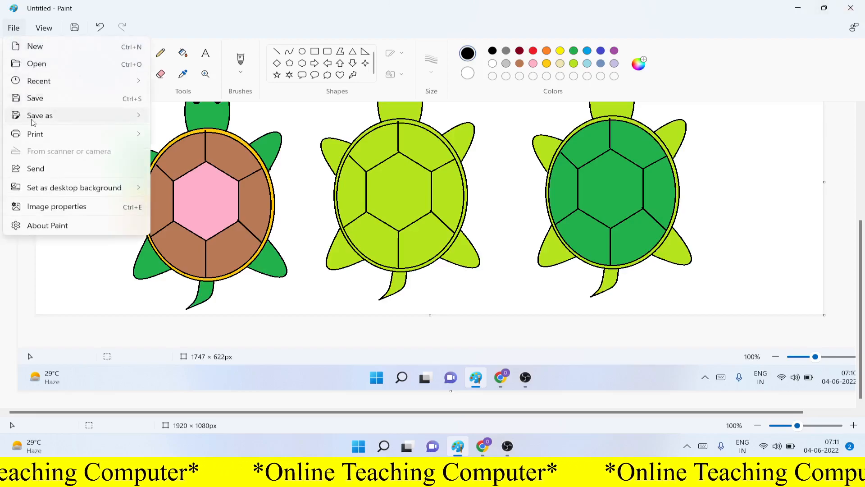
pyautogui.moveTo(33, 122)
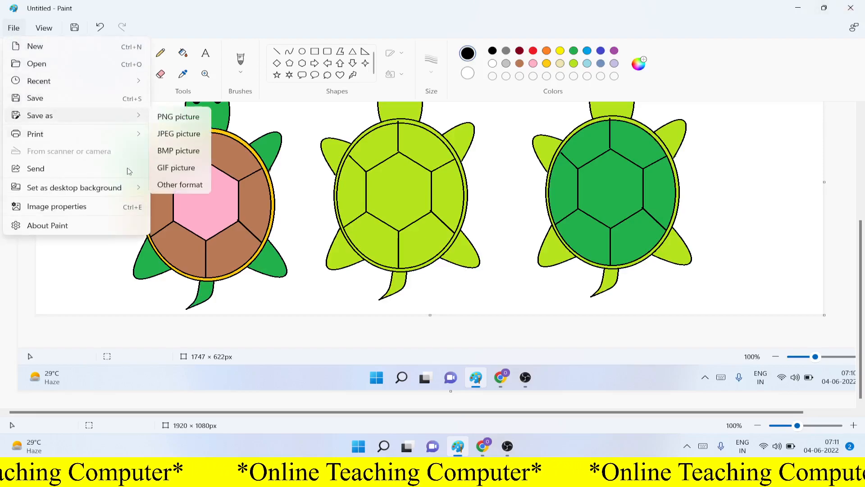
pyautogui.click(174, 133)
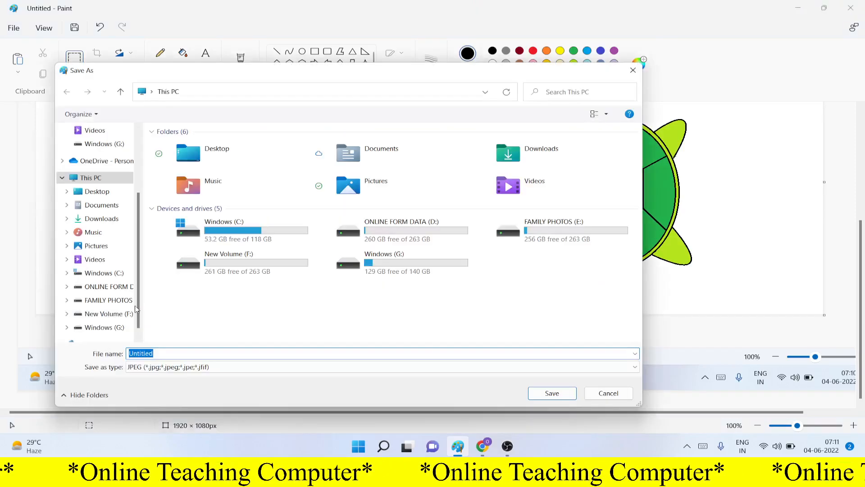
pyautogui.click(126, 328)
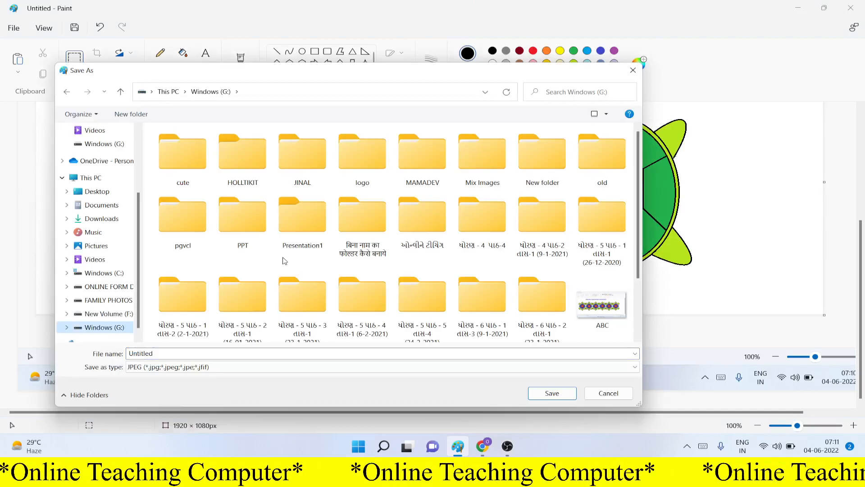
pyautogui.click(166, 353)
pyautogui.write('kachbo')
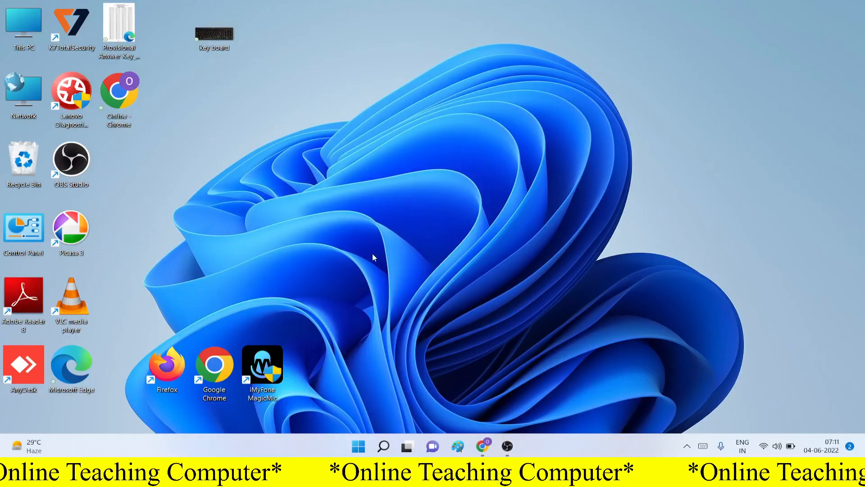
pyautogui.click(507, 445)
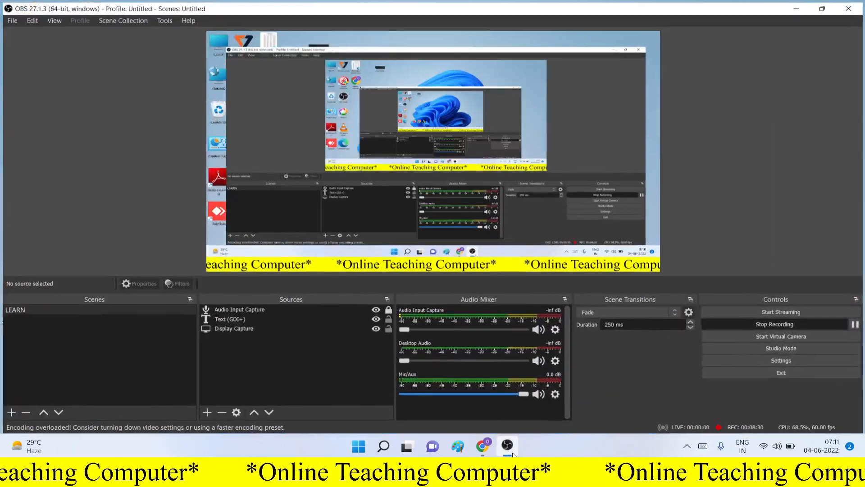